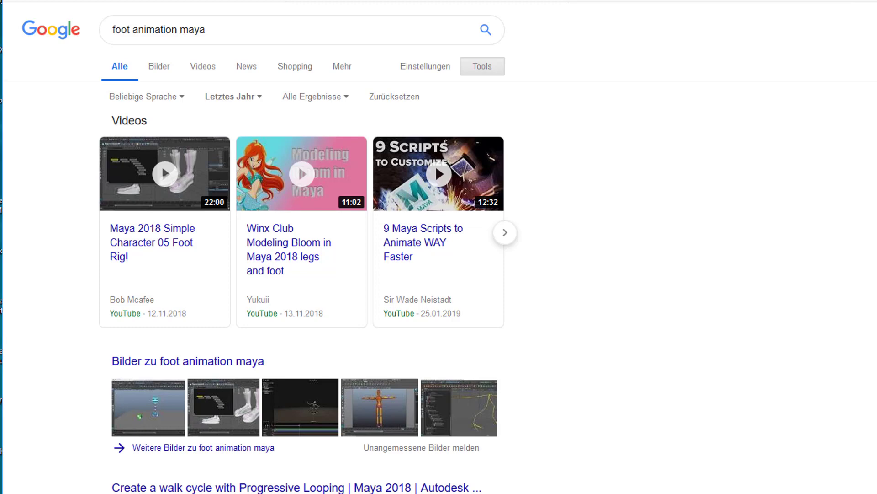
Step: Look through the first two pages of Google results for "foot animation maya"
{"action": "scroll", "coordinate": [439, 247], "scroll_direction": "down", "scroll_amount": 3}
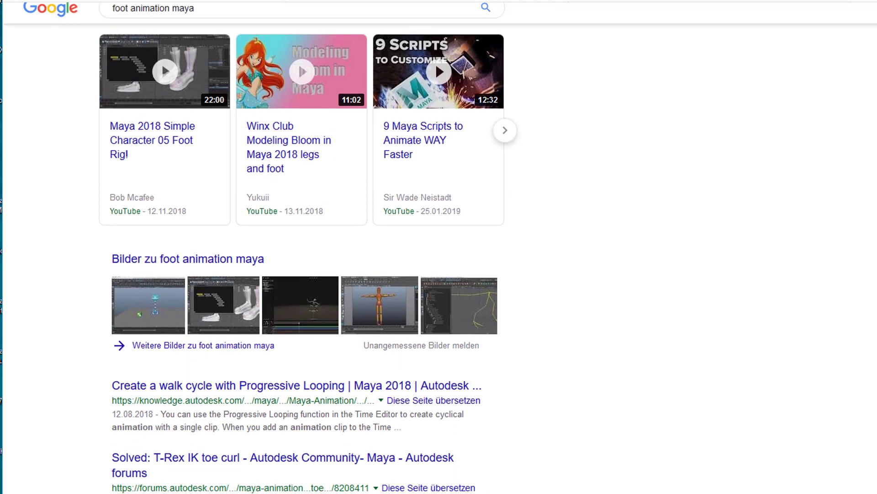
{"action": "scroll", "coordinate": [439, 247], "scroll_direction": "down", "scroll_amount": 8}
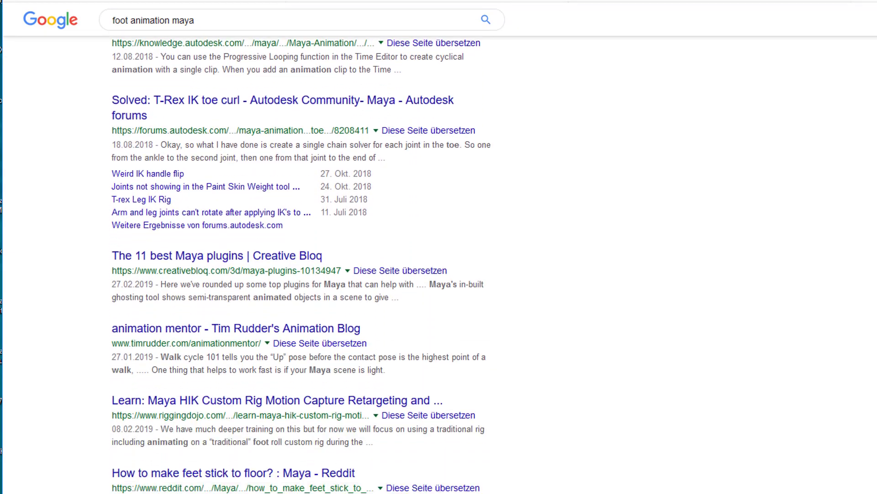
{"action": "scroll", "coordinate": [439, 247], "scroll_direction": "down", "scroll_amount": 4}
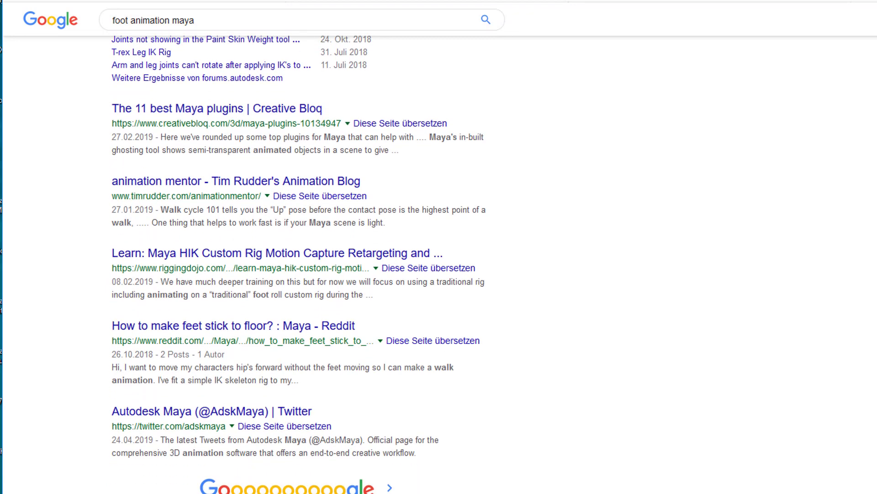
{"action": "scroll", "coordinate": [438, 247], "scroll_direction": "up", "scroll_amount": 7}
{"action": "scroll", "coordinate": [439, 247], "scroll_direction": "down", "scroll_amount": 5}
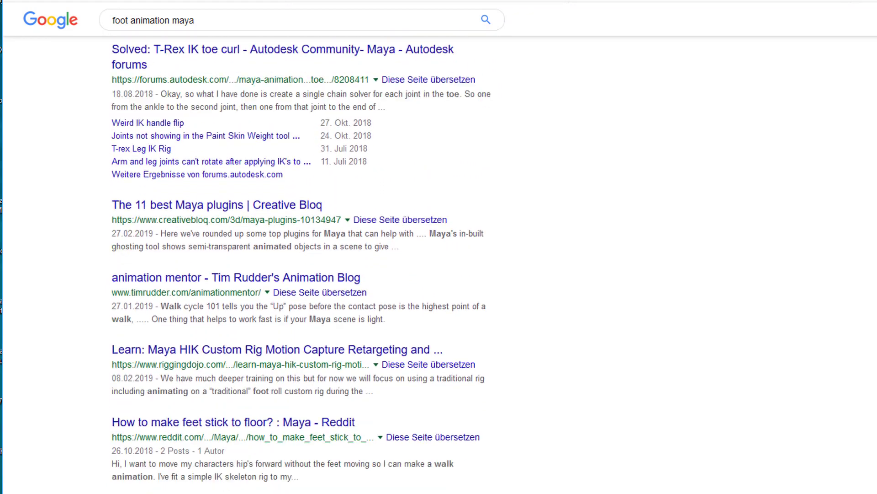
{"action": "scroll", "coordinate": [438, 247], "scroll_direction": "down", "scroll_amount": 2}
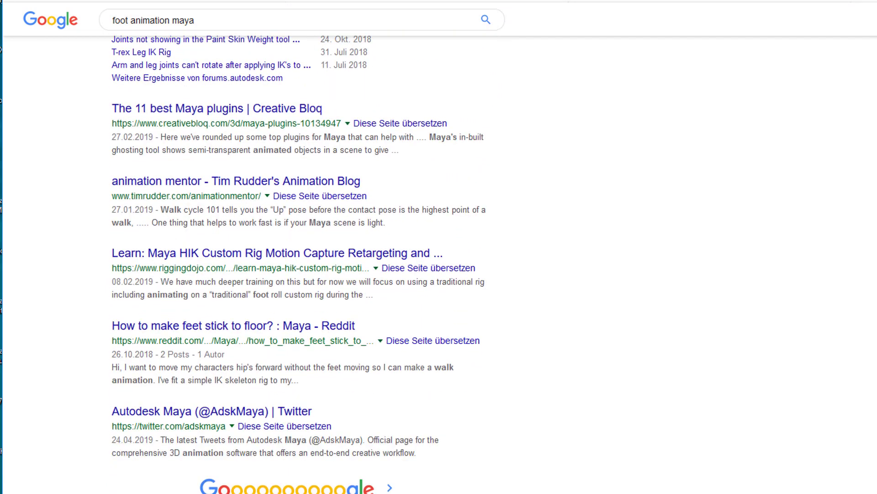
{"action": "left_click", "coordinate": [389, 487]}
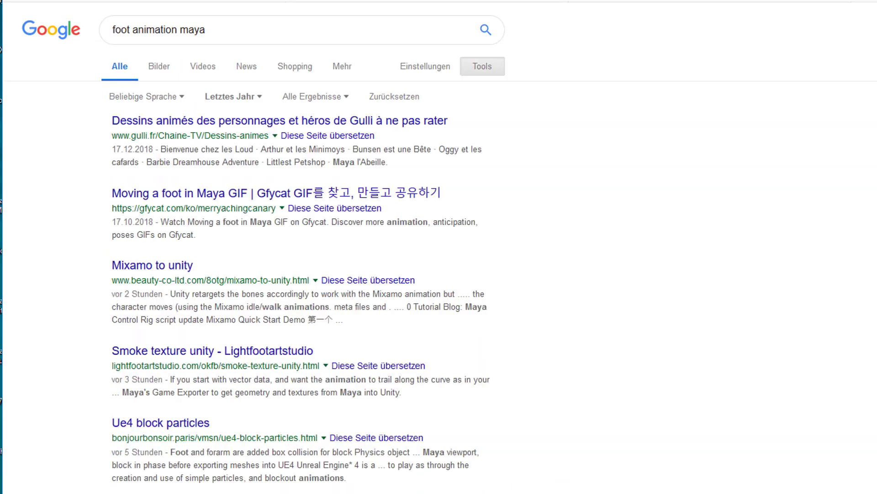
{"action": "scroll", "coordinate": [302, 247], "scroll_direction": "down", "scroll_amount": 6}
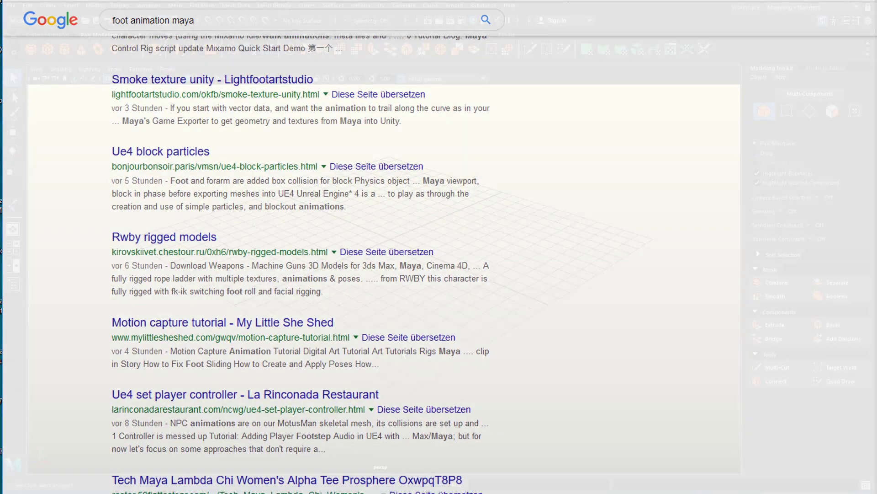
{"action": "scroll", "coordinate": [302, 247], "scroll_direction": "down", "scroll_amount": 5}
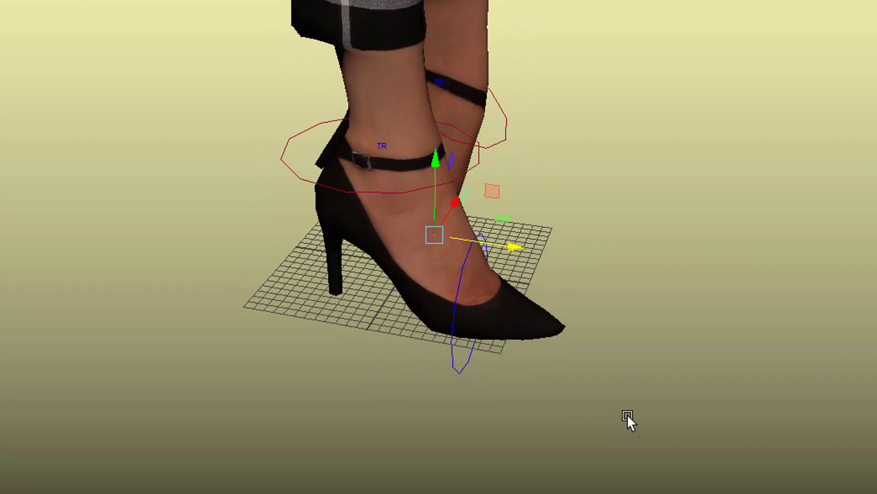
Step: In Maya, pose the character's left foot by raising its toes with the ball control and moving the leg forward with the ankle control
{"action": "left_click_drag", "start_coordinate": [627, 414], "coordinate": [430, 349], "text": "alt"}
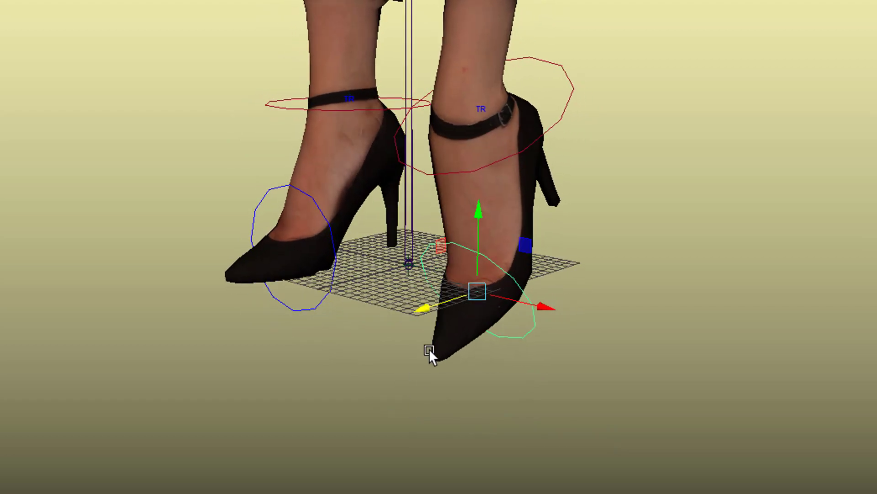
{"action": "left_click_drag", "start_coordinate": [424, 311], "coordinate": [143, 307]}
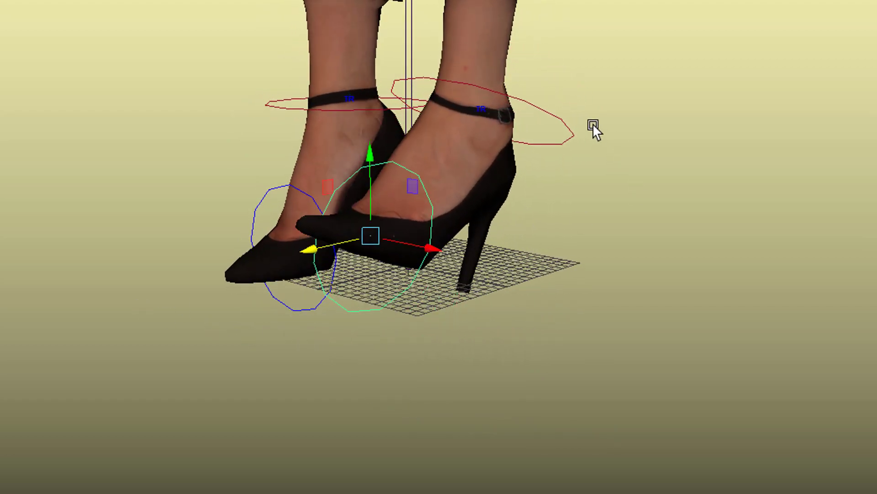
{"action": "left_click", "coordinate": [567, 122]}
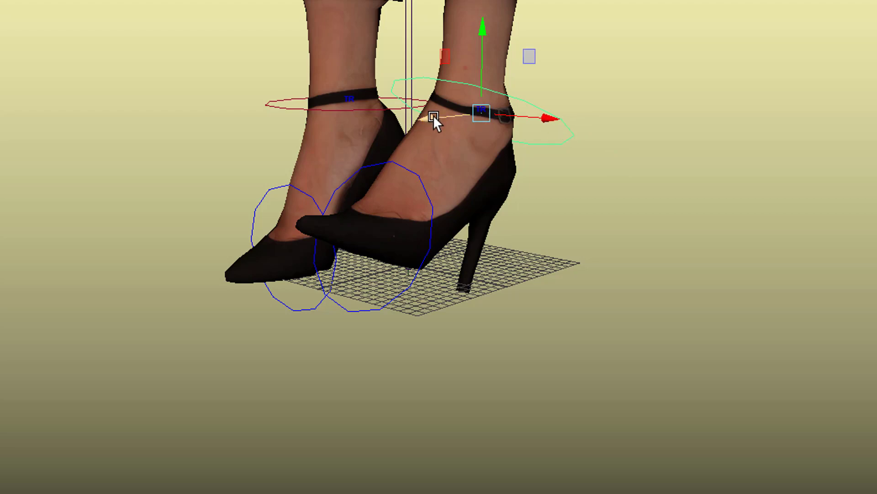
{"action": "left_click_drag", "start_coordinate": [433, 115], "coordinate": [741, 100]}
{"action": "scroll", "coordinate": [643, 119], "scroll_direction": "down", "scroll_amount": 6}
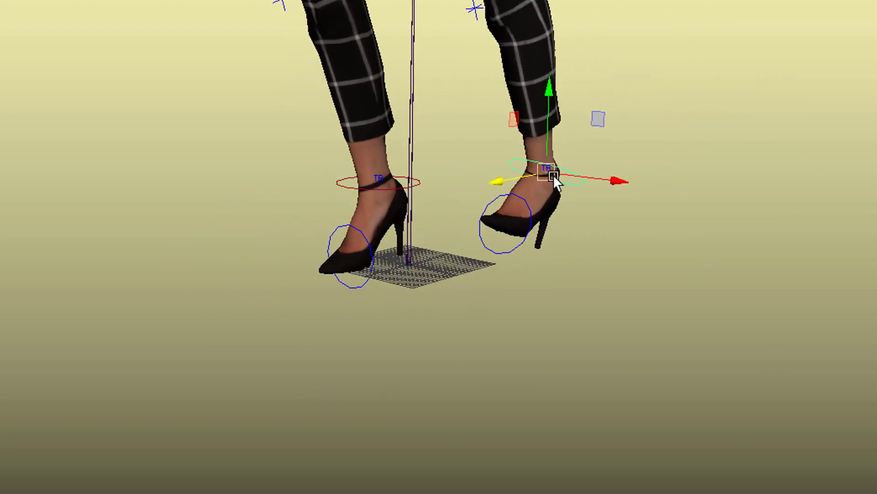
{"action": "left_click_drag", "start_coordinate": [497, 180], "coordinate": [524, 414]}
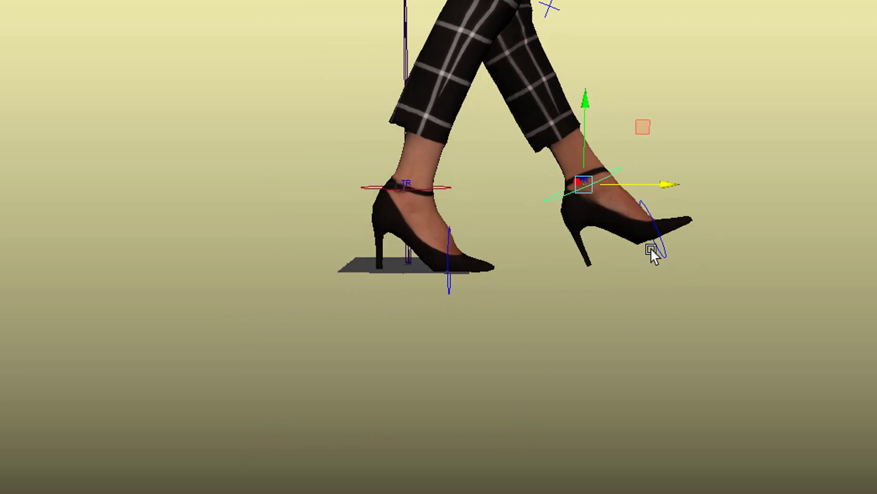
{"action": "left_click", "coordinate": [665, 244]}
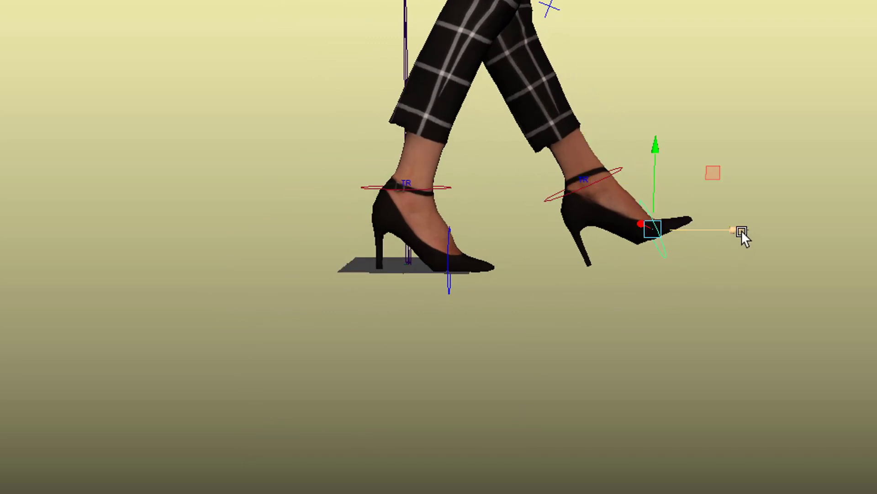
{"action": "left_click_drag", "start_coordinate": [743, 233], "coordinate": [763, 252]}
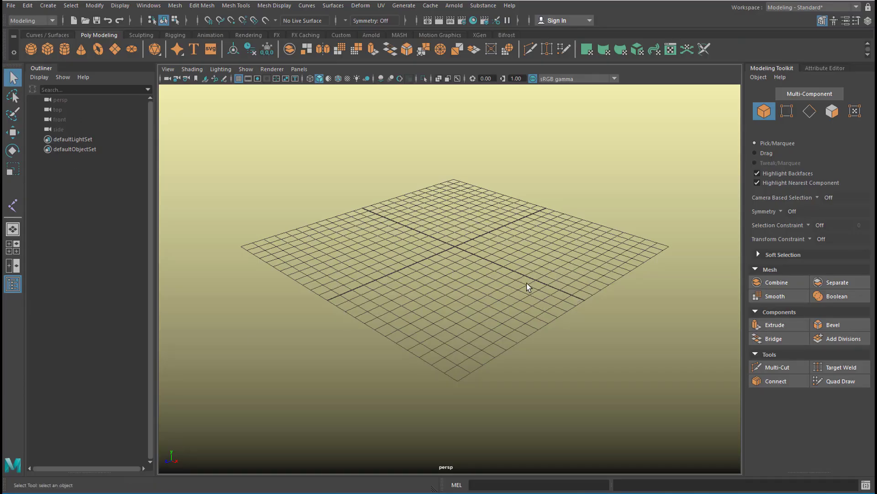
Step: Switch the empty scene to the four-view layout and maximize the side view
{"action": "left_click", "coordinate": [15, 250]}
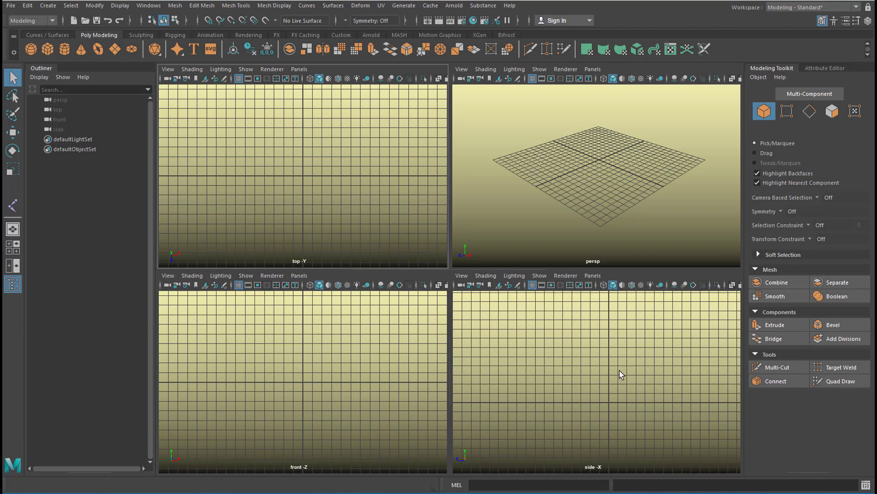
{"action": "key", "text": "space"}
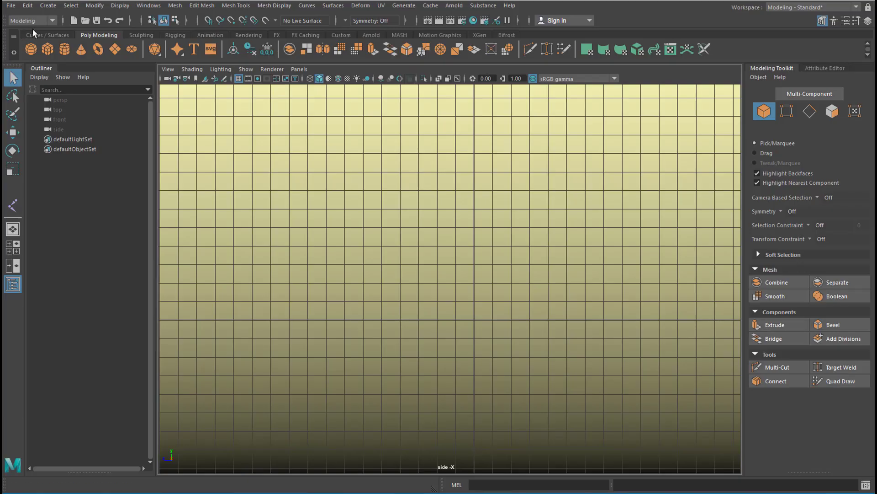
Step: Show the Rigging shelf tools and set the menu set to Rigging
{"action": "left_click", "coordinate": [37, 35]}
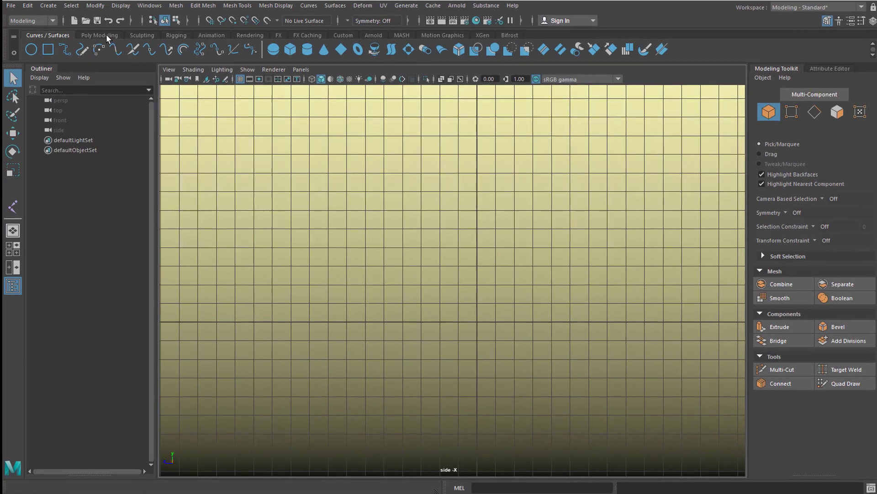
{"action": "left_click", "coordinate": [103, 35]}
{"action": "left_click", "coordinate": [147, 37]}
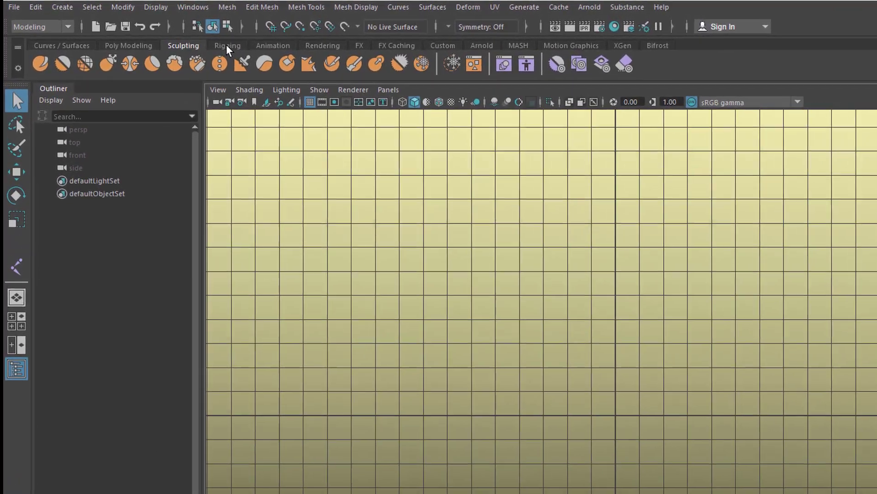
{"action": "left_click", "coordinate": [181, 36]}
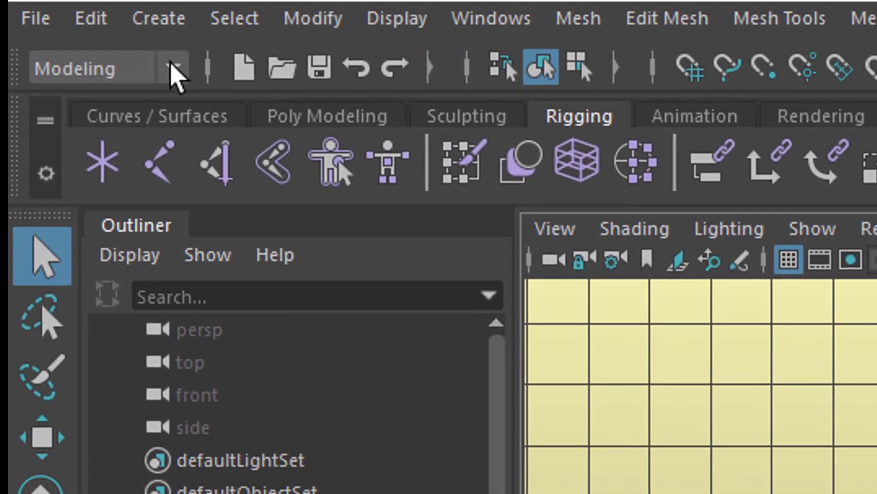
{"action": "left_click", "coordinate": [158, 61]}
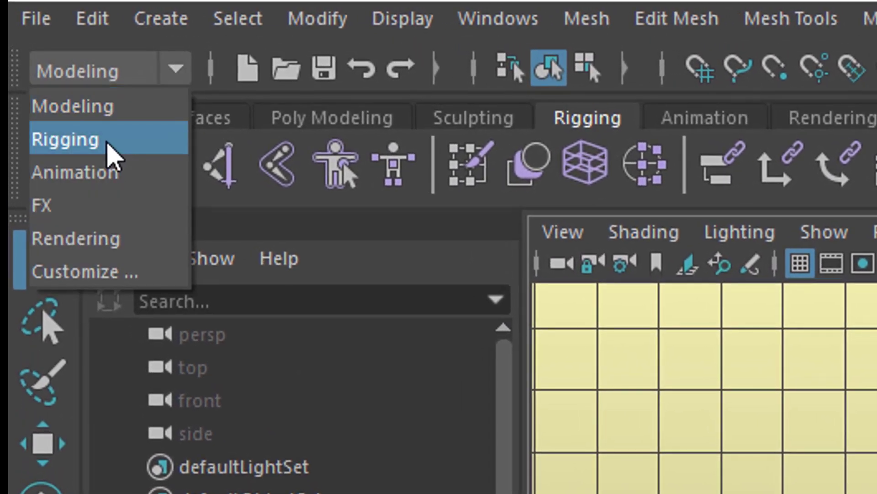
{"action": "left_click", "coordinate": [108, 143]}
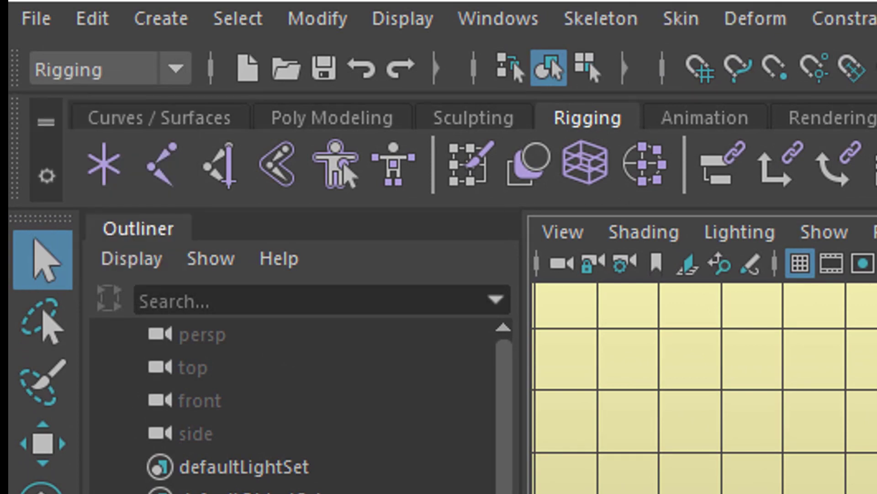
Step: Create a five-joint leg chain in the side view, running from hip through knee, ankle and ball to the toe tip on the ground line
{"action": "left_click", "coordinate": [614, 19]}
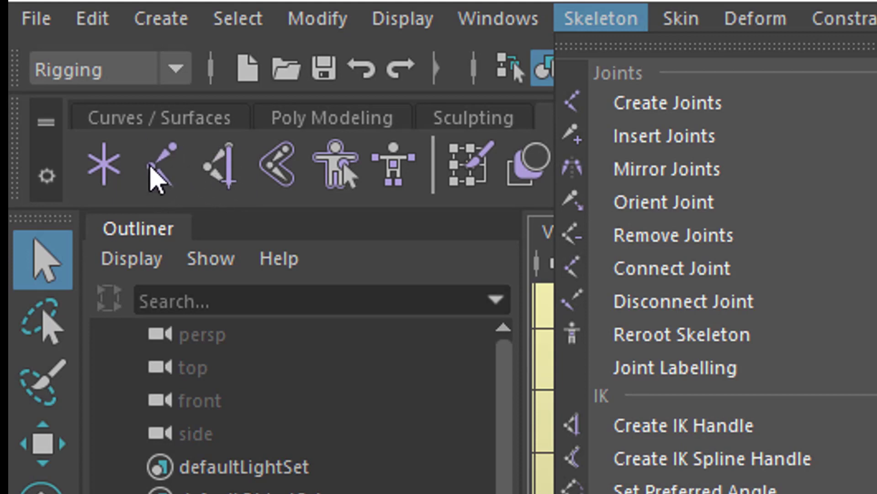
{"action": "left_click", "coordinate": [162, 165]}
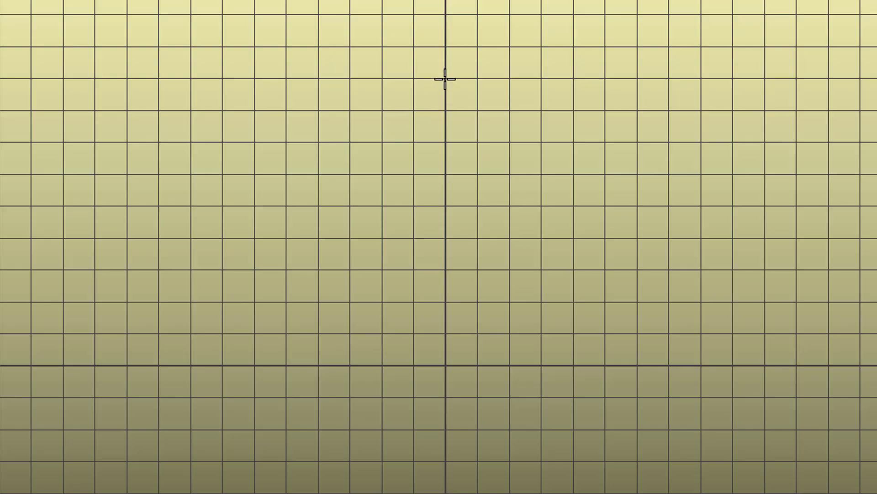
{"action": "left_click", "coordinate": [410, 199]}
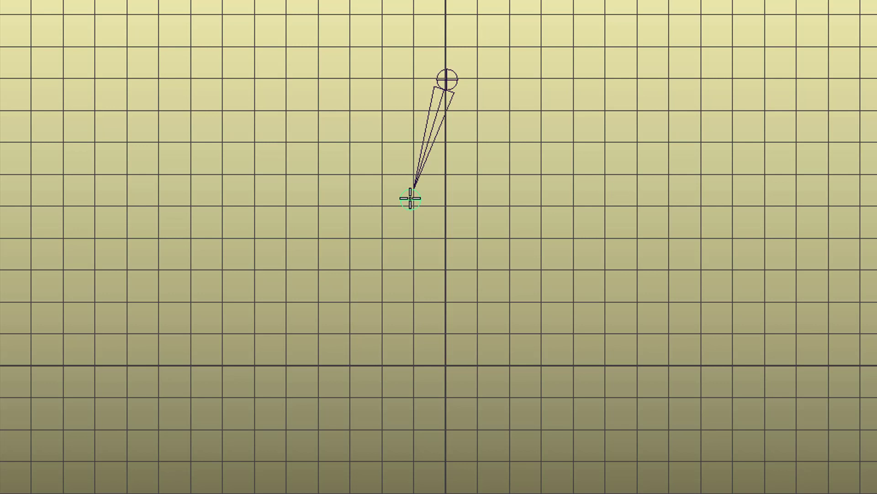
{"action": "left_click", "coordinate": [434, 329]}
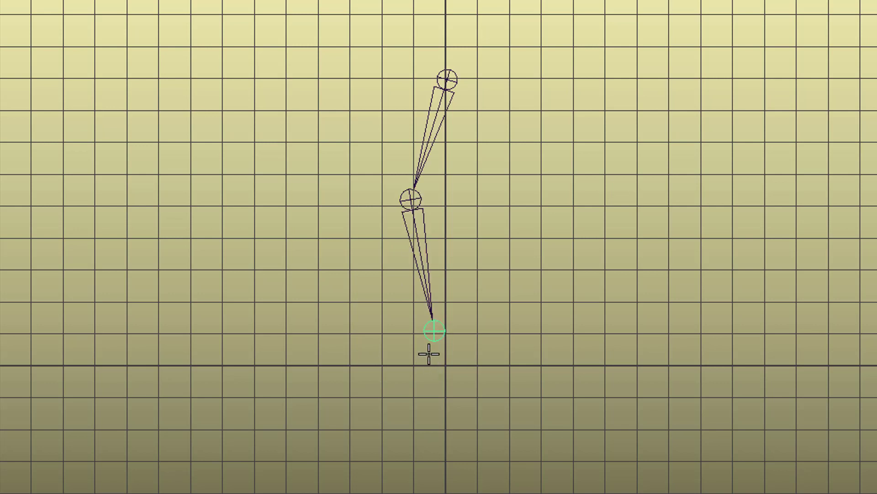
{"action": "left_click", "coordinate": [353, 361]}
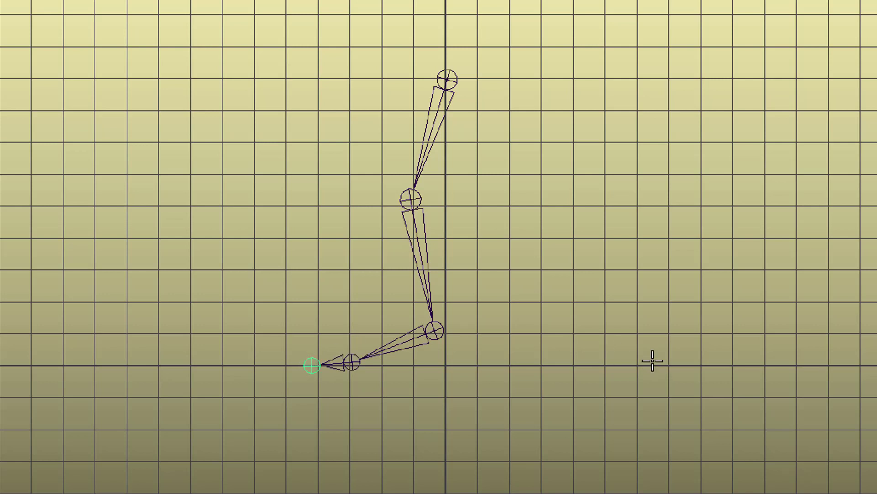
{"action": "key", "text": "Return"}
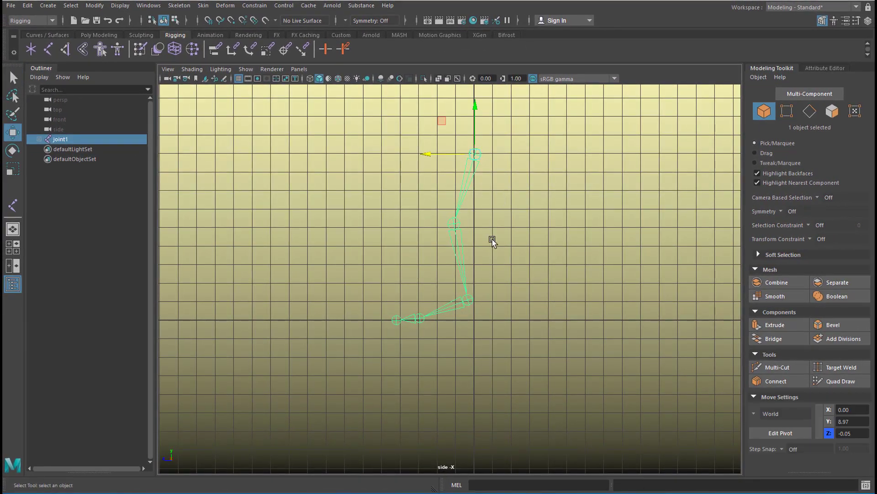
Step: Try moving the knee joint slightly forward along Z and undo the move
{"action": "left_click", "coordinate": [457, 251]}
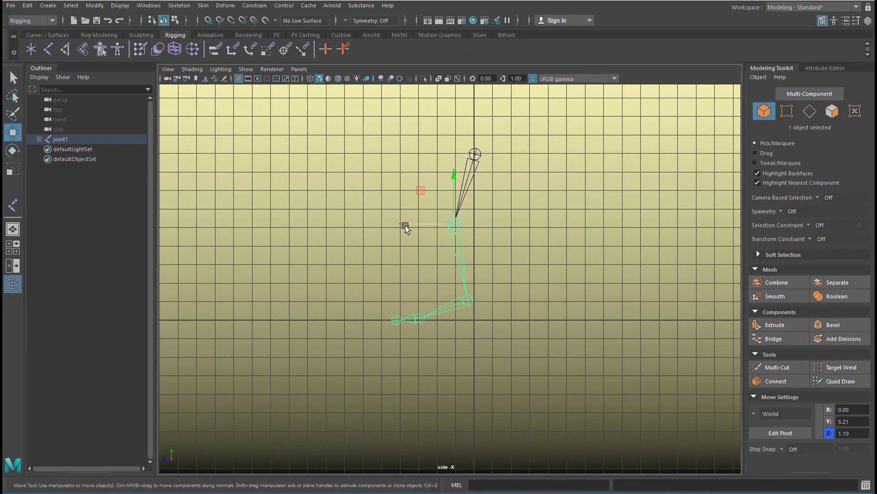
{"action": "mouse_move", "coordinate": [405, 224]}
{"action": "left_mouse_down"}
{"action": "mouse_move", "coordinate": [241, 249]}
{"action": "mouse_move", "coordinate": [404, 238]}
{"action": "left_mouse_up"}
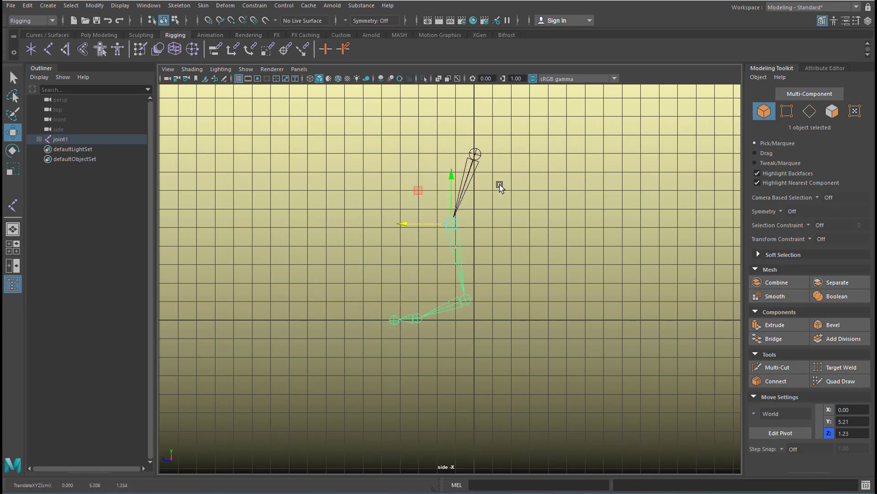
{"action": "key", "text": "ctrl+z"}
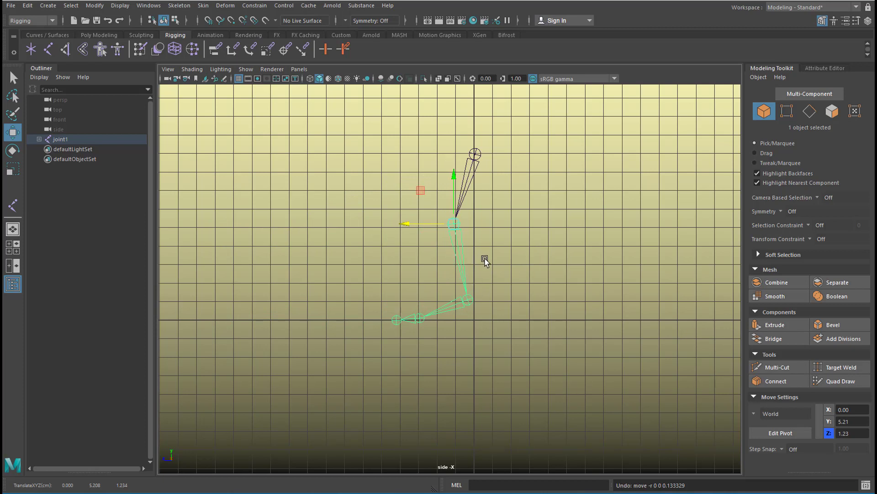
Step: Rotate the knee joint about -25° around Z, tilt the foot down by rotating the ankle joint, and clear the selection
{"action": "key", "text": "e"}
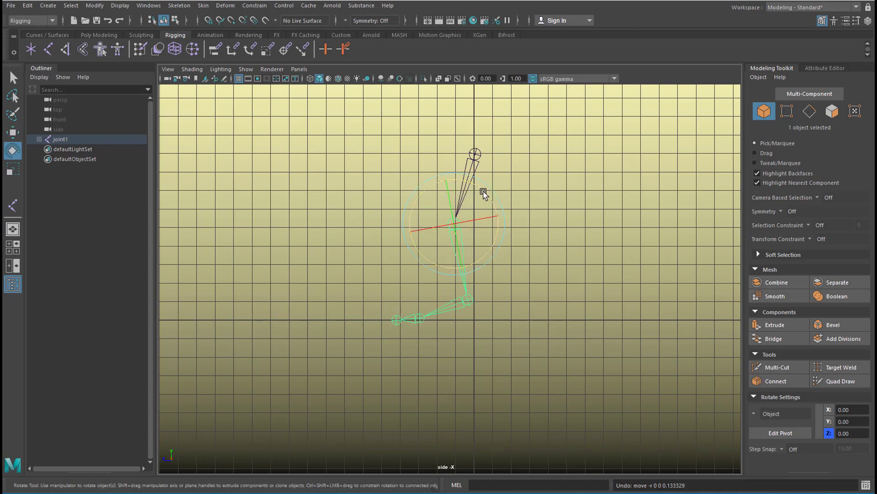
{"action": "left_click_drag", "start_coordinate": [484, 194], "coordinate": [491, 209]}
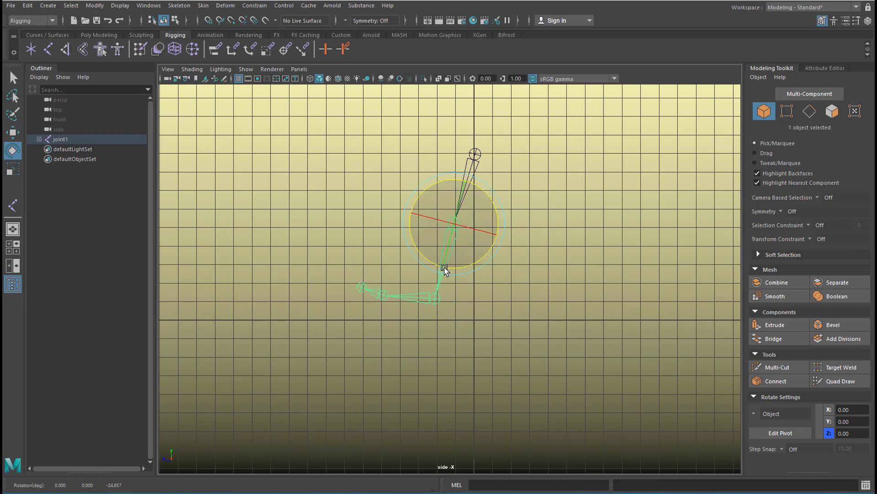
{"action": "left_click", "coordinate": [418, 299]}
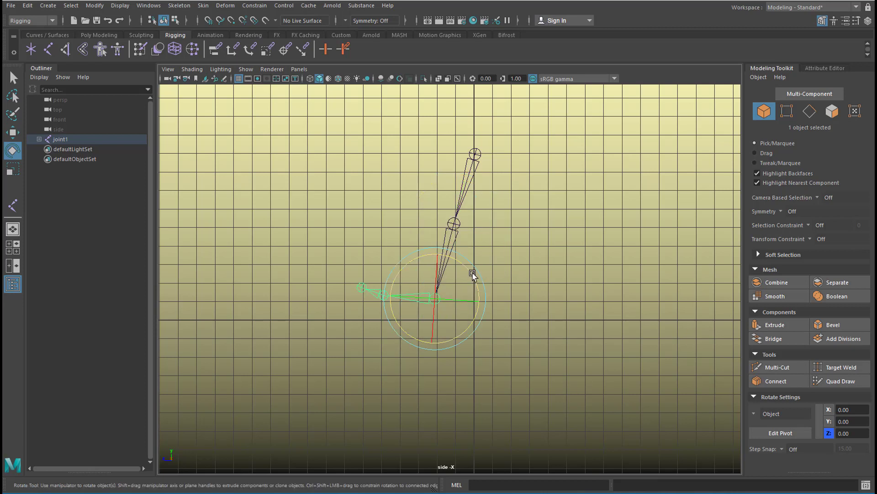
{"action": "left_click_drag", "start_coordinate": [478, 274], "coordinate": [471, 258]}
{"action": "left_click", "coordinate": [343, 276]}
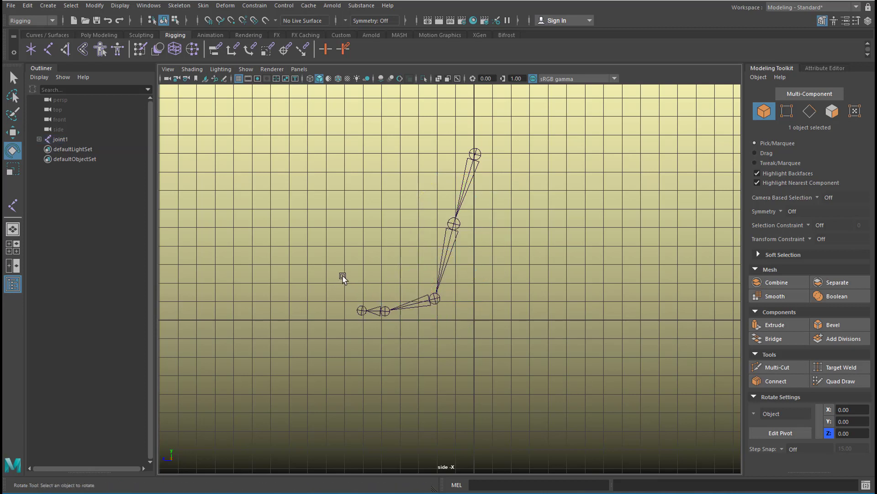
Step: Undo the trial rotations of the knee and ankle joints in the leg chain
{"action": "left_click", "coordinate": [390, 305]}
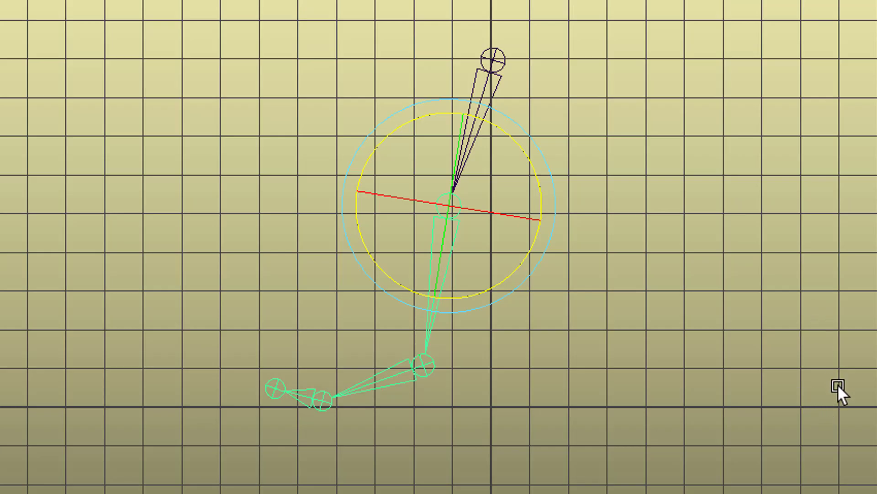
{"action": "key", "text": "ctrl+z"}
{"action": "key", "text": "ctrl+z"}
{"action": "key", "text": "ctrl+z"}
{"action": "key", "text": "ctrl+z"}
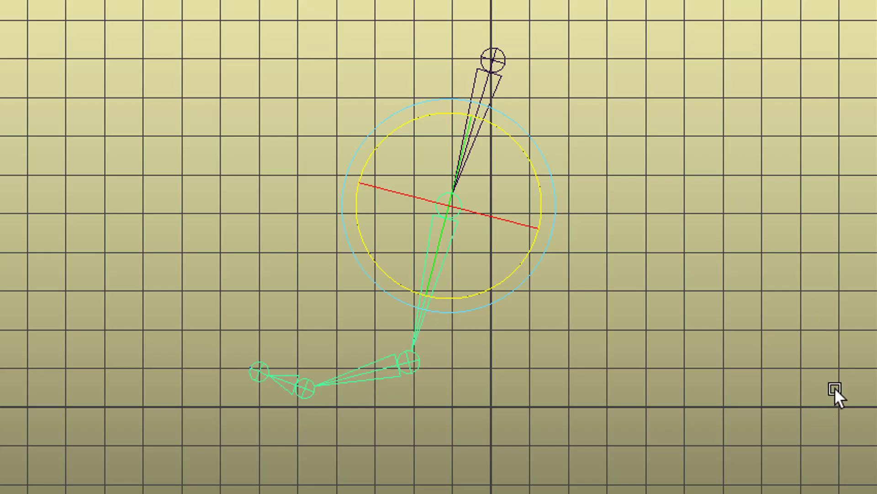
{"action": "key", "text": "shift+z"}
{"action": "key", "text": "shift+z"}
{"action": "key", "text": "shift+z"}
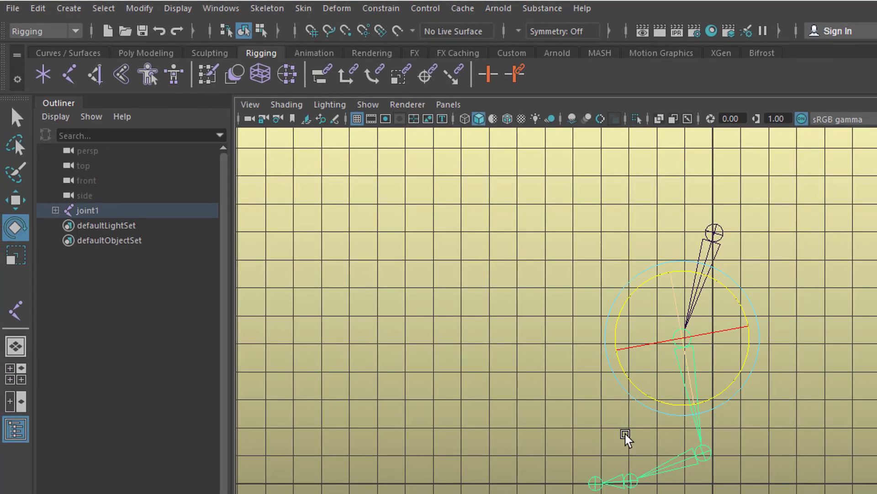
Step: Expand the complete joint1 hierarchy in the Outliner and clear the selection
{"action": "left_click", "coordinate": [55, 210], "text": "shift"}
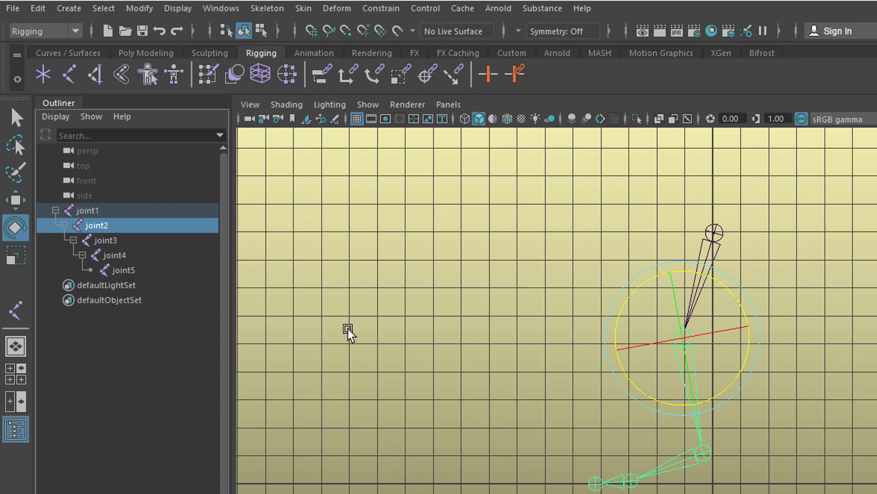
{"action": "left_click", "coordinate": [110, 401]}
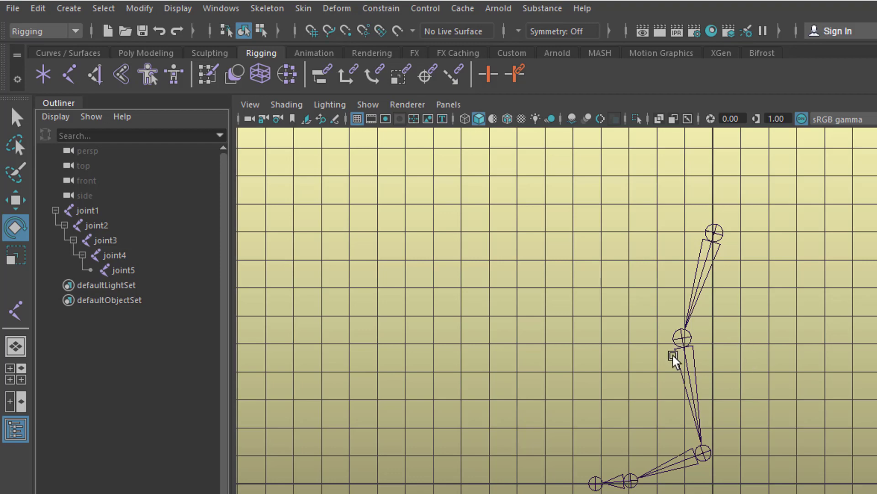
Step: Open the IK Handle Tool settings, reset the tool, and set the current solver to Single-Chain Solver
{"action": "double_click", "coordinate": [88, 72]}
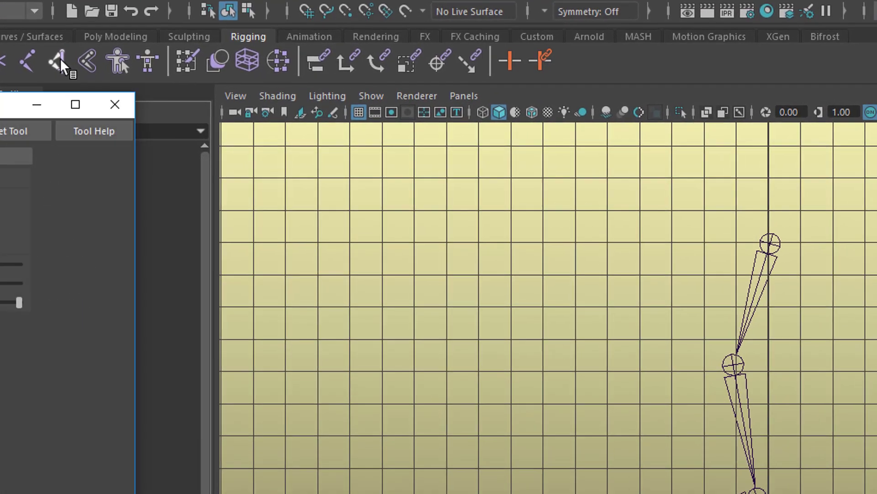
{"action": "left_click_drag", "start_coordinate": [1, 106], "coordinate": [475, 74]}
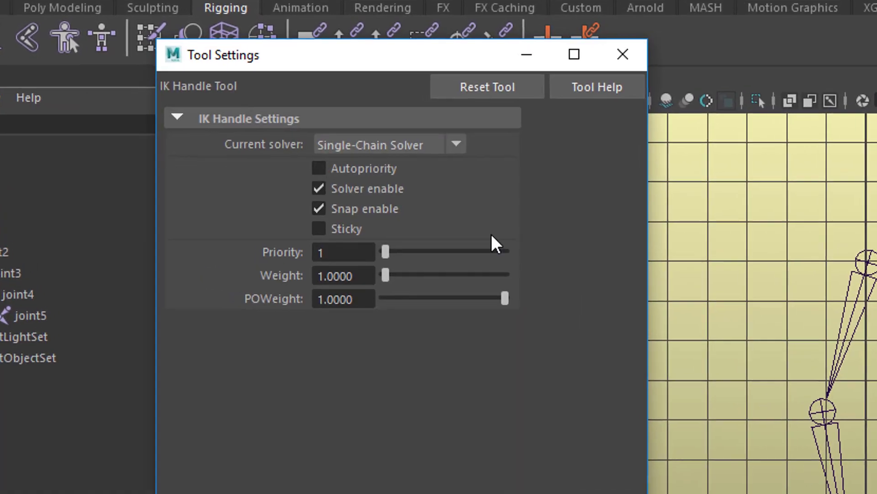
{"action": "left_click", "coordinate": [479, 82]}
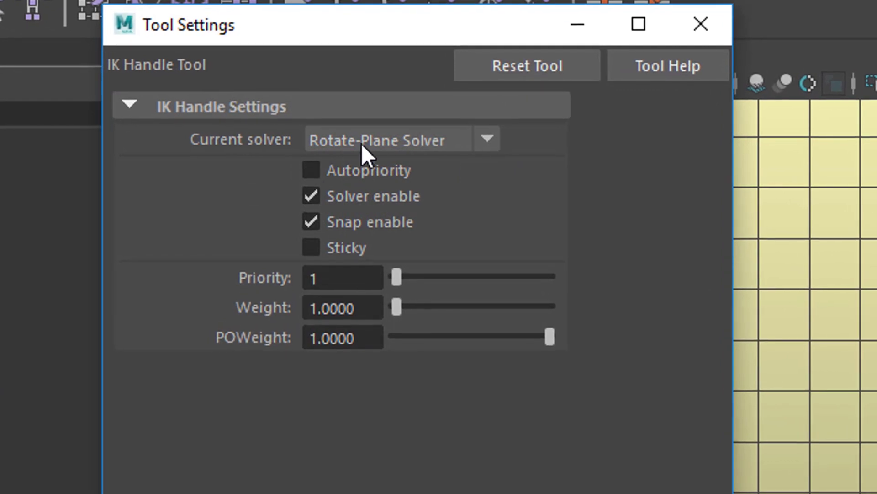
{"action": "left_click", "coordinate": [490, 141]}
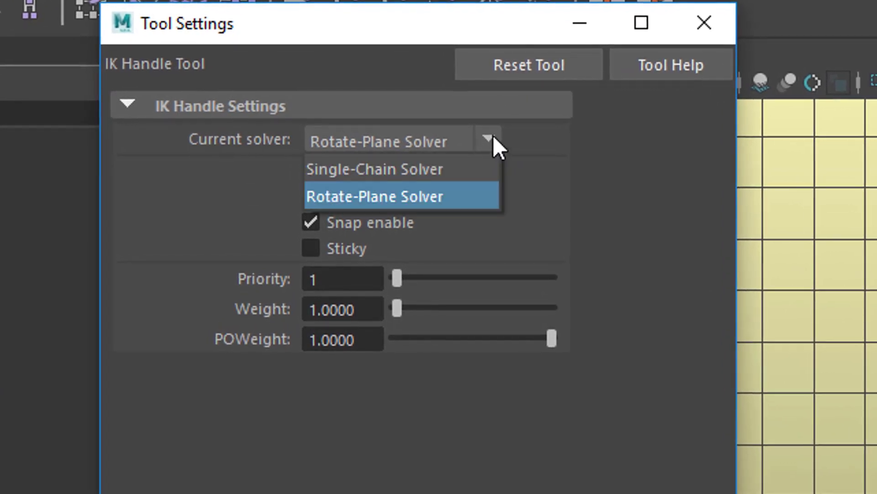
{"action": "left_click", "coordinate": [481, 166]}
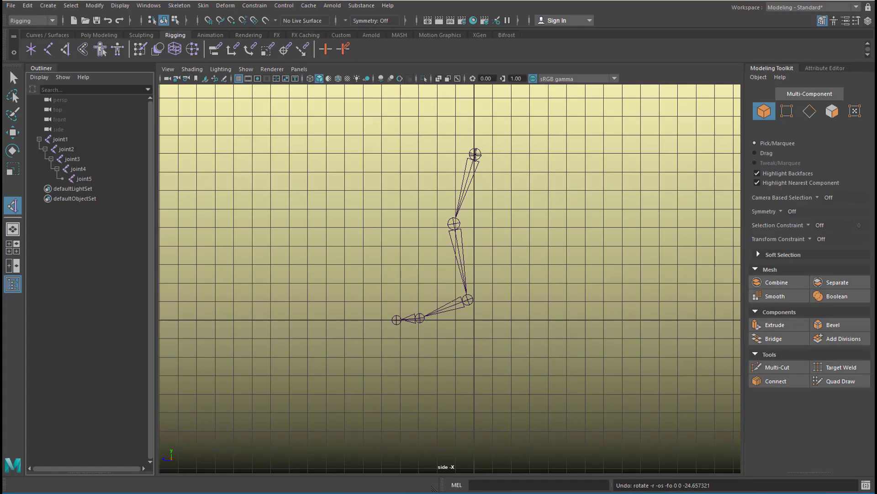
Step: Create an IK handle from the hip joint to the ankle joint
{"action": "left_click", "coordinate": [475, 154]}
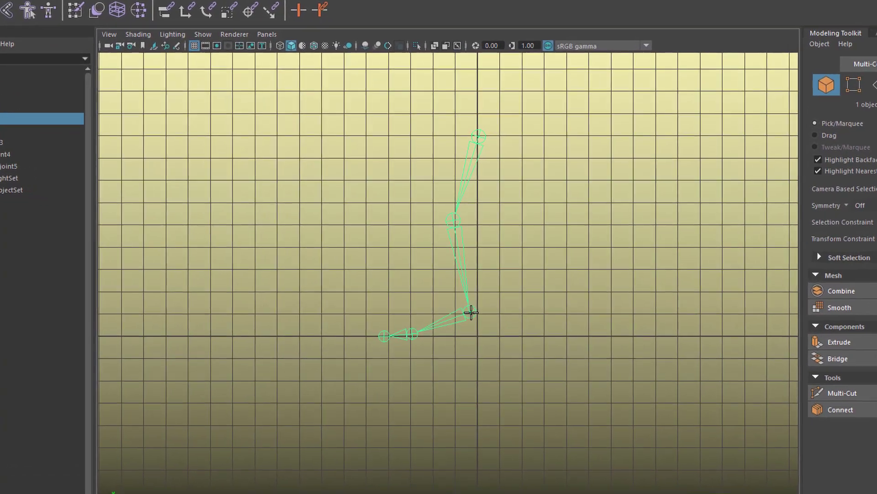
{"action": "left_click", "coordinate": [469, 309]}
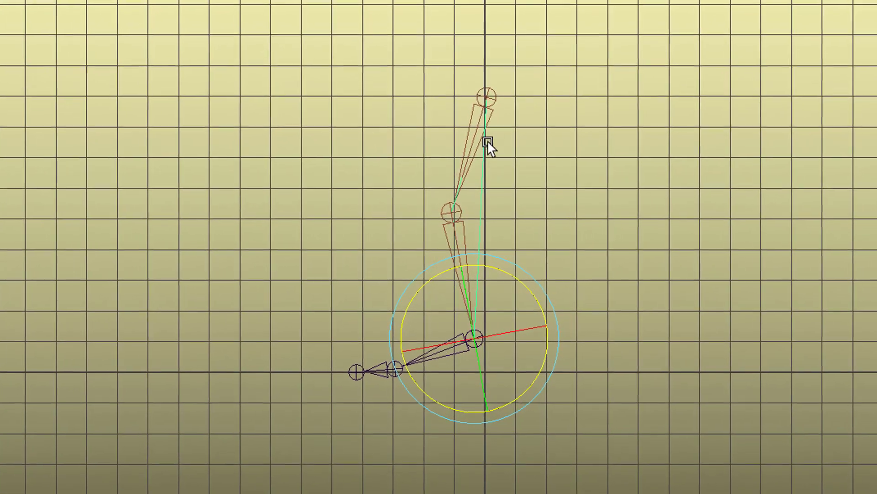
Step: Try raising the ankle IK handle along Y to bend the knee, and undo the move
{"action": "left_click", "coordinate": [478, 374]}
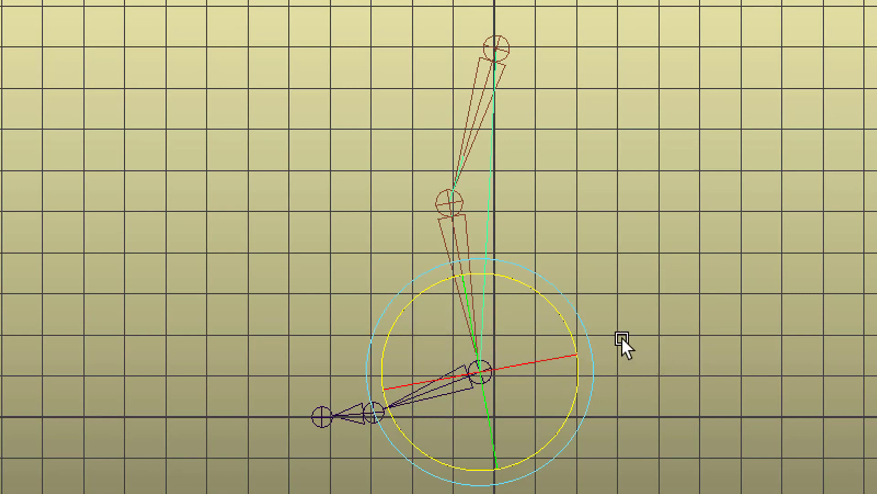
{"action": "left_click", "coordinate": [585, 335]}
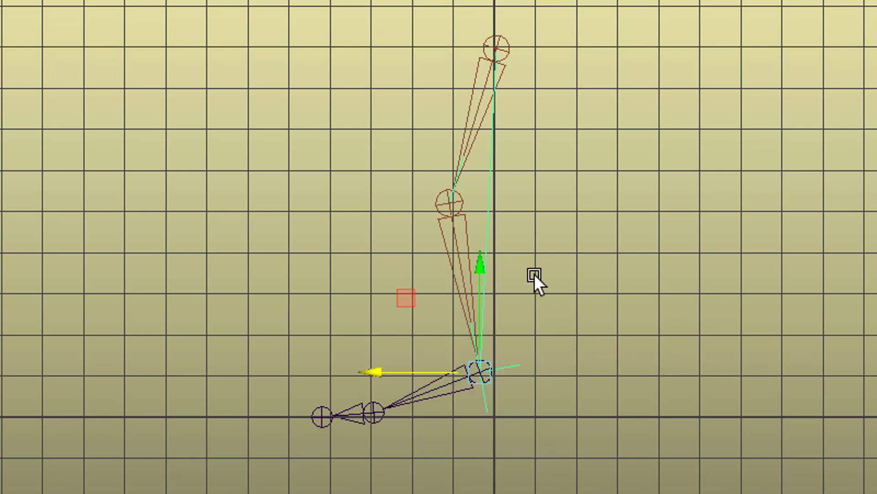
{"action": "left_click_drag", "start_coordinate": [478, 276], "coordinate": [487, 208]}
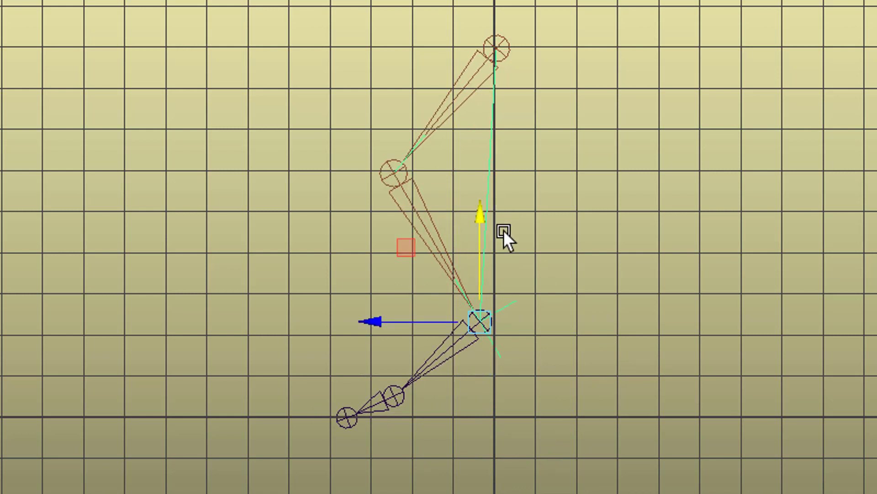
{"action": "key", "text": "ctrl+z"}
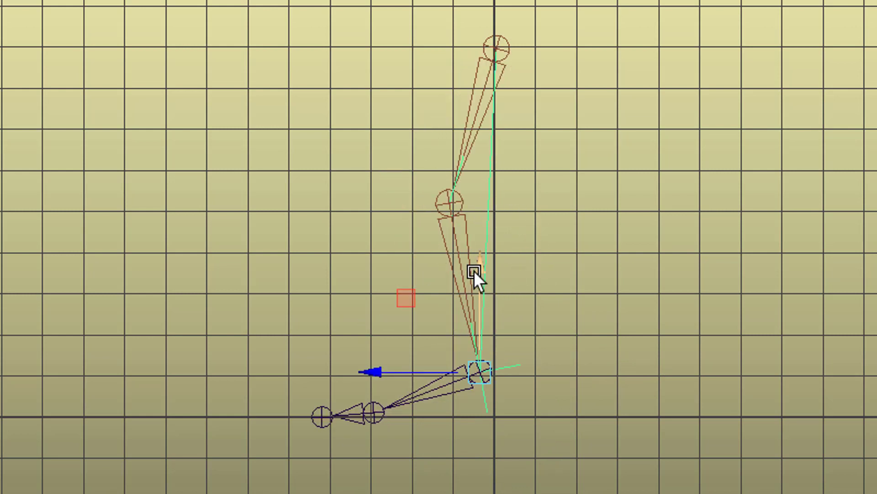
{"action": "left_click_drag", "start_coordinate": [476, 281], "coordinate": [554, 277]}
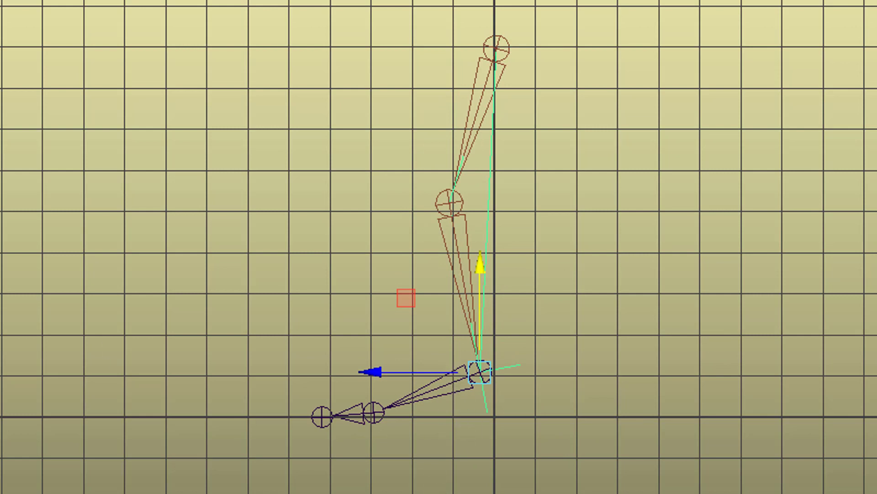
Step: Create two more IK handles, one from the ankle to the ball joint and one from the ball to the toe tip
{"action": "key", "text": "y"}
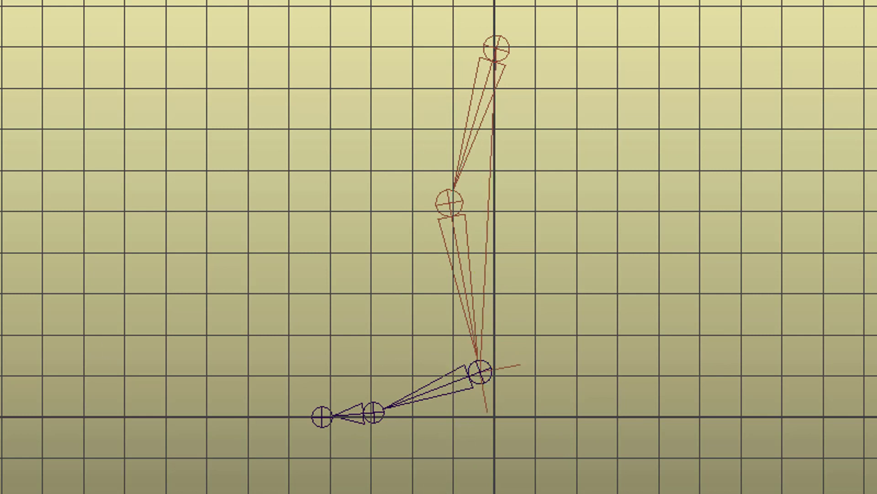
{"action": "left_click", "coordinate": [481, 371]}
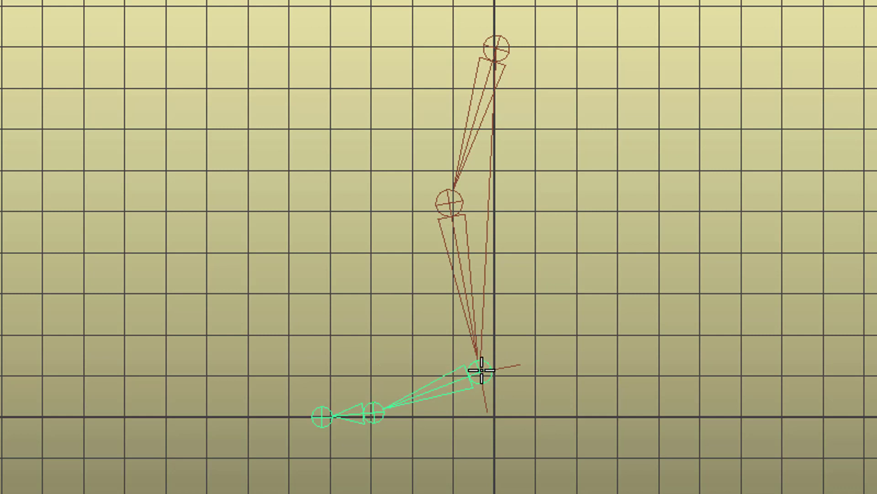
{"action": "left_click", "coordinate": [374, 413]}
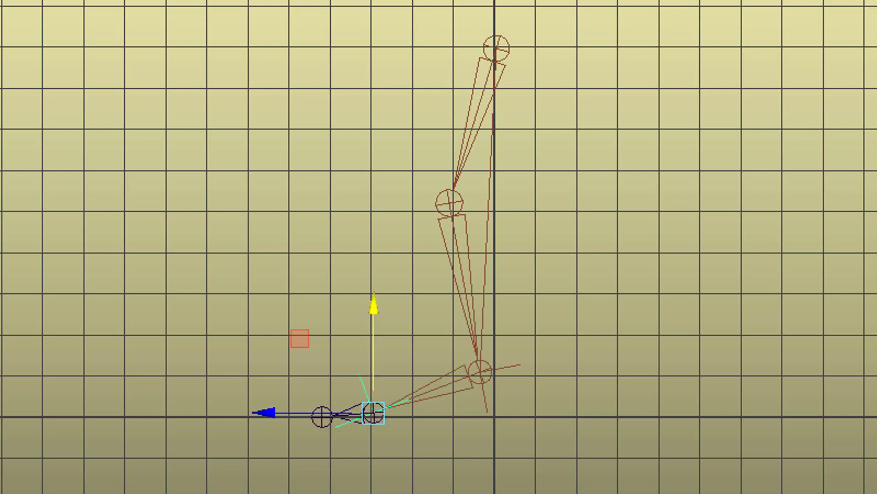
{"action": "key", "text": "y"}
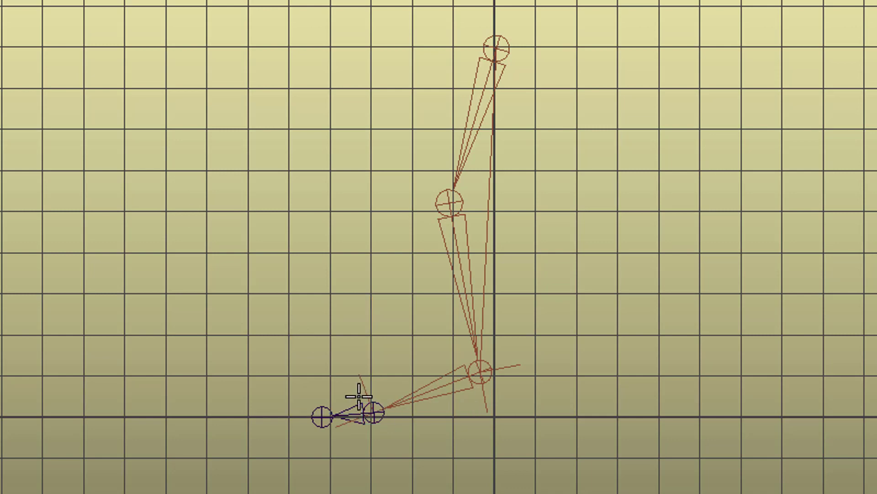
{"action": "left_click", "coordinate": [374, 413]}
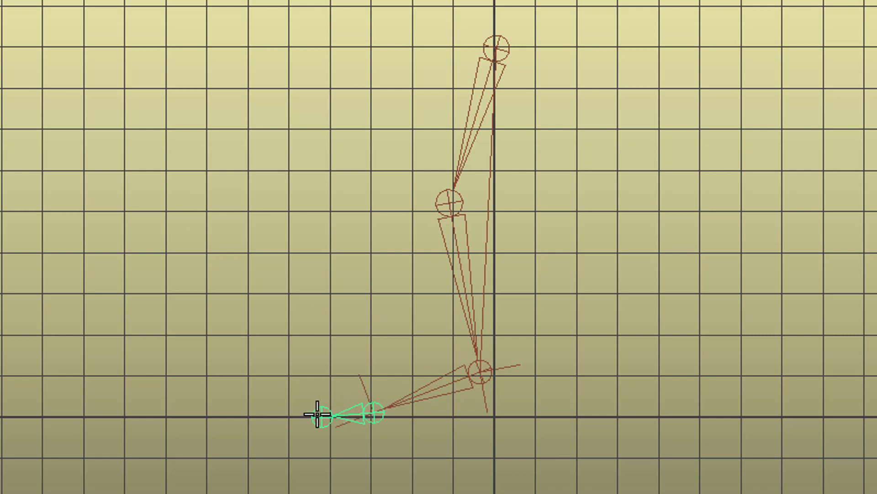
{"action": "left_click", "coordinate": [324, 414]}
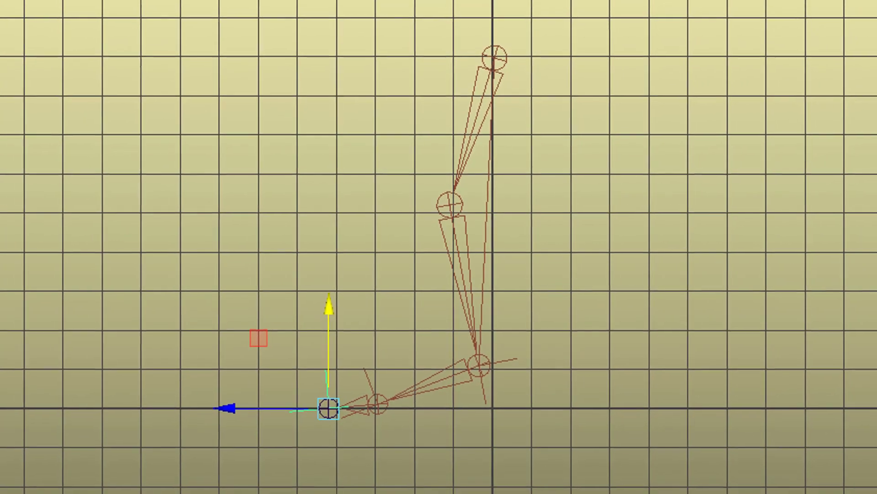
Step: Try raising ikHandle1 at the ankle and ikHandle2 at the ball along Y, undoing each move
{"action": "left_click", "coordinate": [480, 369]}
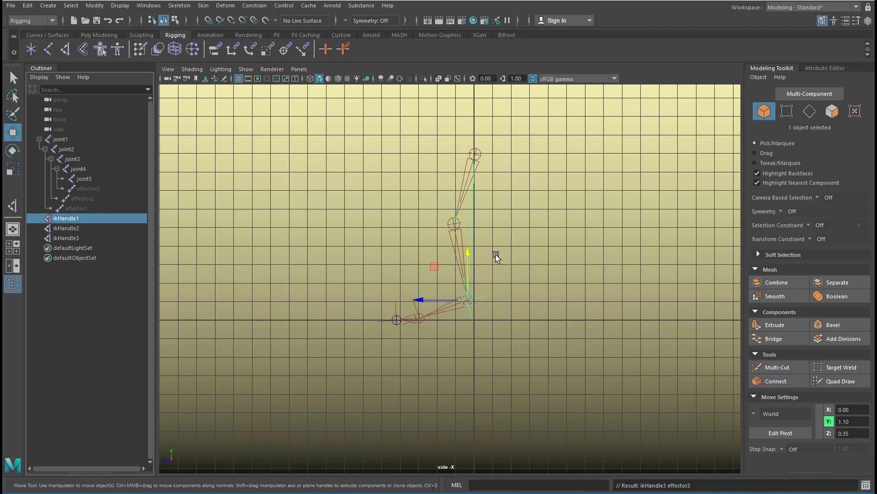
{"action": "left_click_drag", "start_coordinate": [468, 250], "coordinate": [510, 250]}
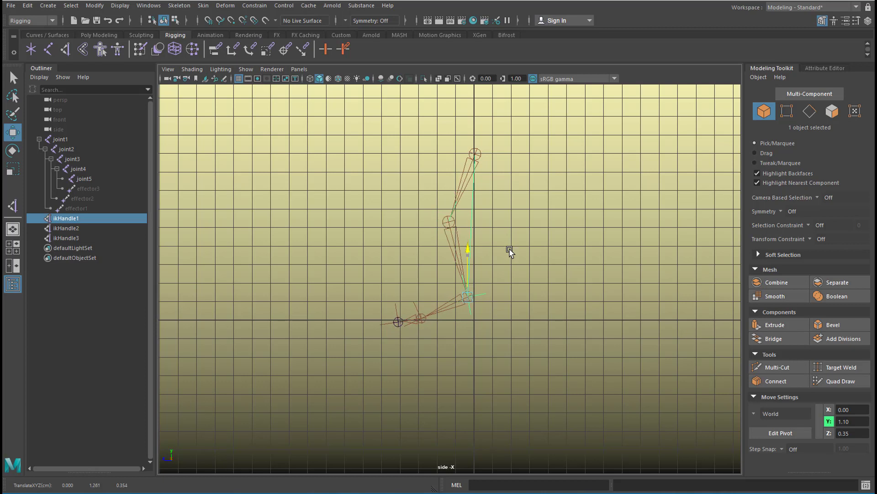
{"action": "key", "text": "ctrl+z"}
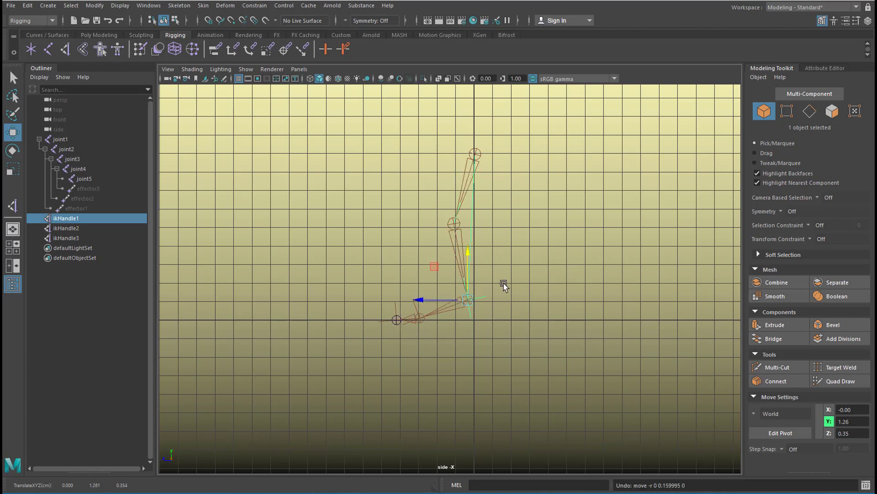
{"action": "left_click", "coordinate": [66, 228]}
{"action": "mouse_move", "coordinate": [423, 270]}
{"action": "left_mouse_down"}
{"action": "mouse_move", "coordinate": [424, 245]}
{"action": "mouse_move", "coordinate": [431, 270]}
{"action": "left_mouse_up"}
{"action": "key", "text": "ctrl+z"}
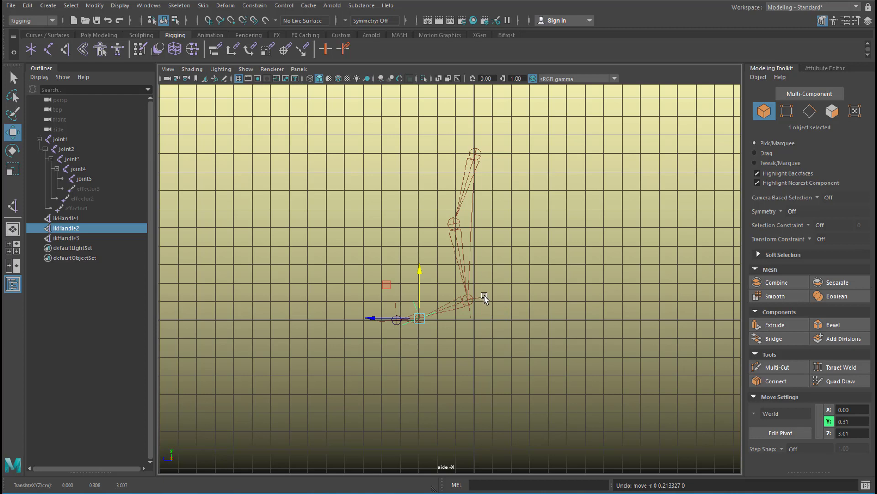
Step: Try sliding the ankle IK handle forward and back along Z, restoring its original position
{"action": "left_click", "coordinate": [483, 298]}
{"action": "left_click_drag", "start_coordinate": [421, 296], "coordinate": [388, 304]}
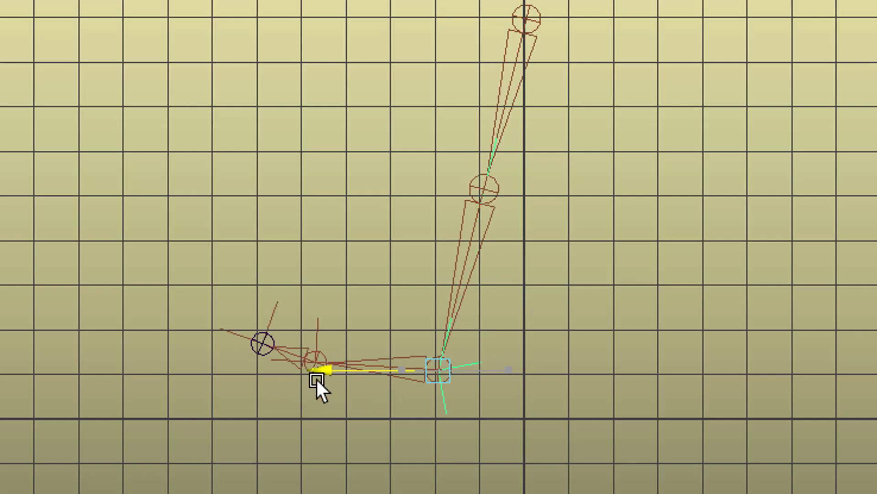
{"action": "mouse_move", "coordinate": [316, 380]}
{"action": "left_mouse_down"}
{"action": "mouse_move", "coordinate": [572, 365]}
{"action": "mouse_move", "coordinate": [333, 373]}
{"action": "mouse_move", "coordinate": [379, 369]}
{"action": "mouse_move", "coordinate": [342, 372]}
{"action": "mouse_move", "coordinate": [368, 364]}
{"action": "mouse_move", "coordinate": [419, 370]}
{"action": "left_mouse_up"}
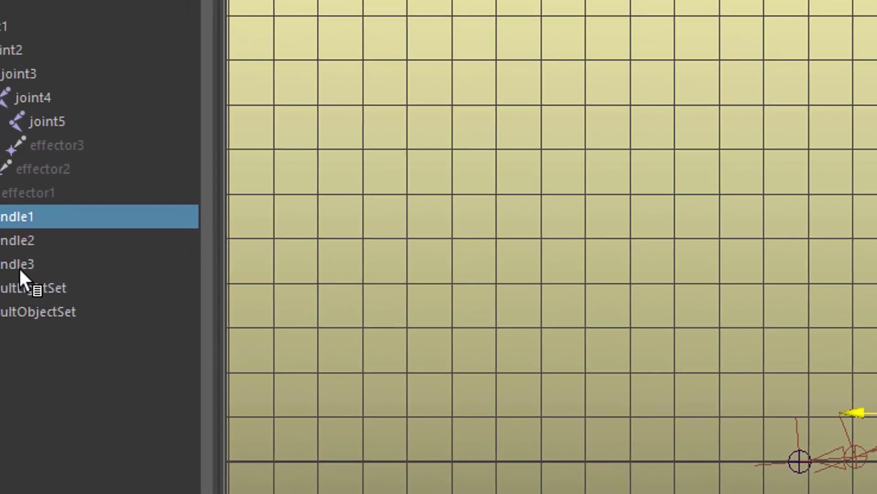
Step: Select ikHandle1, ikHandle2 and ikHandle3, try moving them together, and undo the moves
{"action": "left_click", "coordinate": [0, 264], "text": "shift"}
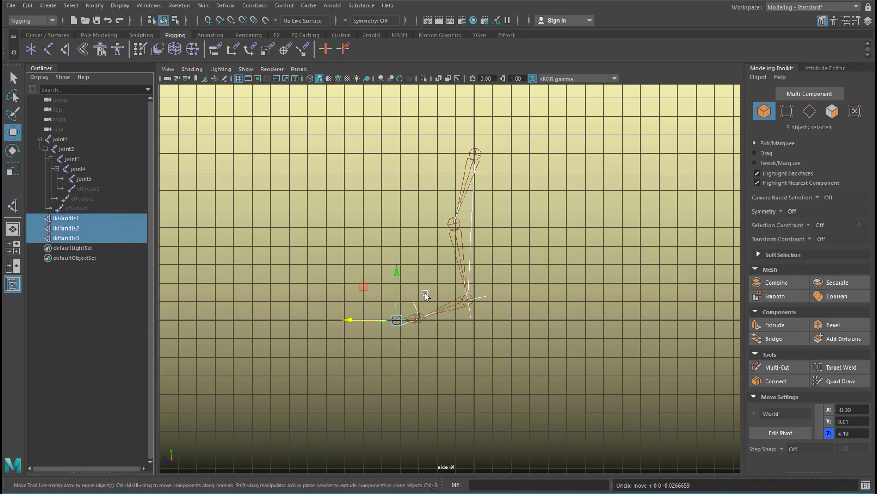
{"action": "left_click_drag", "start_coordinate": [396, 274], "coordinate": [340, 327]}
{"action": "key", "text": "ctrl+z"}
{"action": "key", "text": "ctrl+z"}
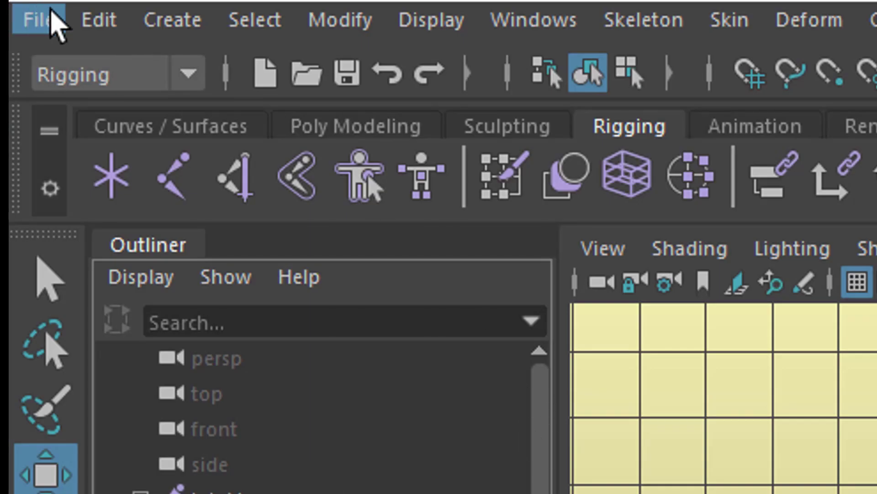
Step: Group the three selected IK handles, check the new group's contents in the Outliner, and collapse it
{"action": "left_click", "coordinate": [93, 20]}
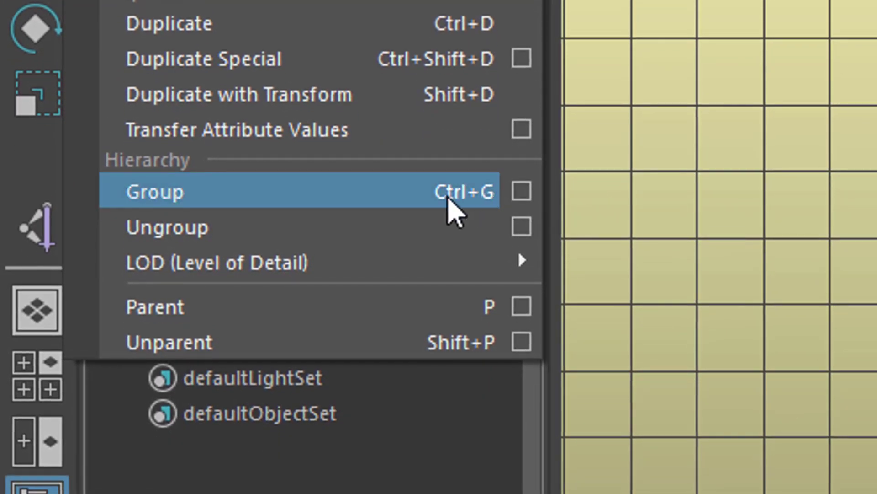
{"action": "left_click", "coordinate": [475, 212]}
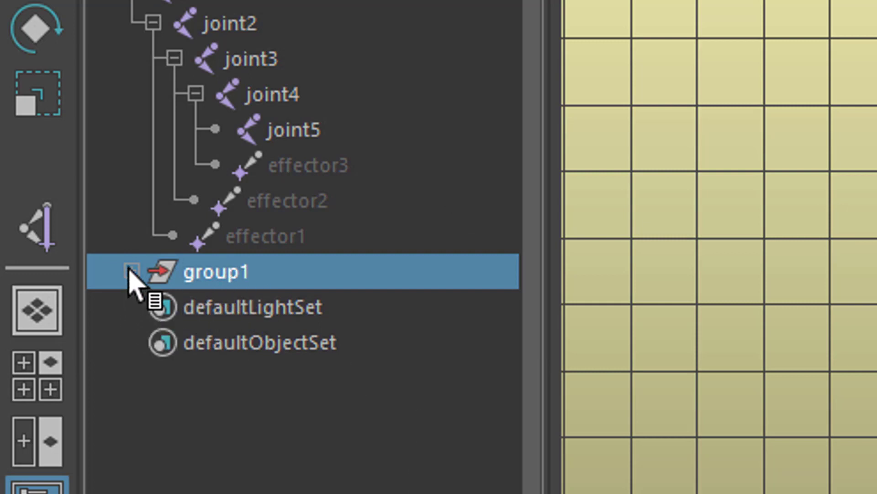
{"action": "left_click", "coordinate": [132, 271]}
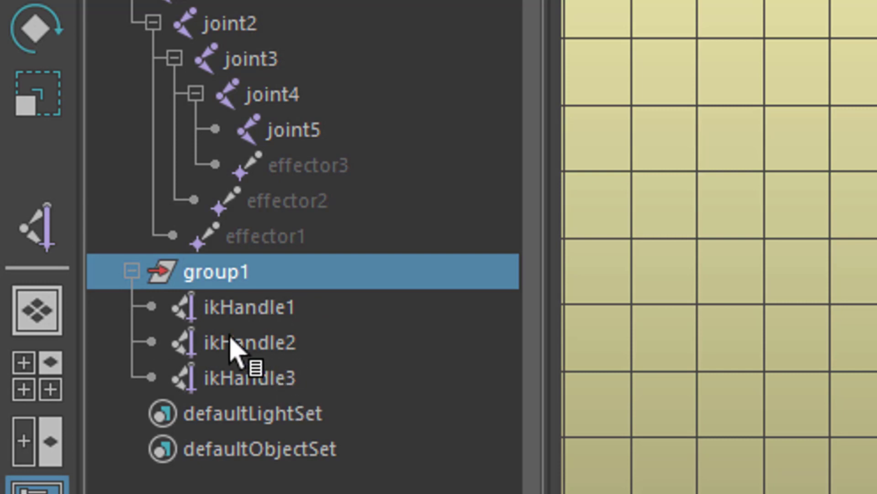
{"action": "left_click", "coordinate": [134, 271]}
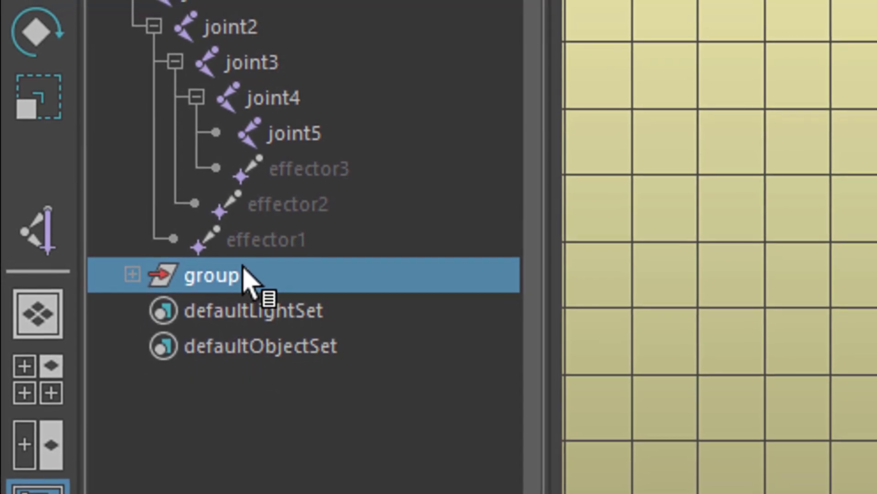
Step: Collapse the joint1 hierarchy, try moving group1 up and forward in the side view, and reset its Translate Y and Z to 0
{"action": "left_click", "coordinate": [133, 1]}
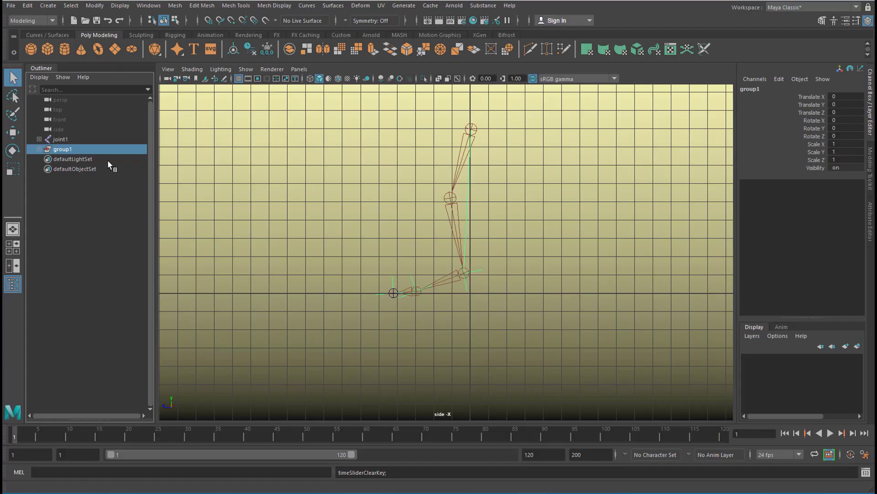
{"action": "key", "text": "e"}
{"action": "key", "text": "w"}
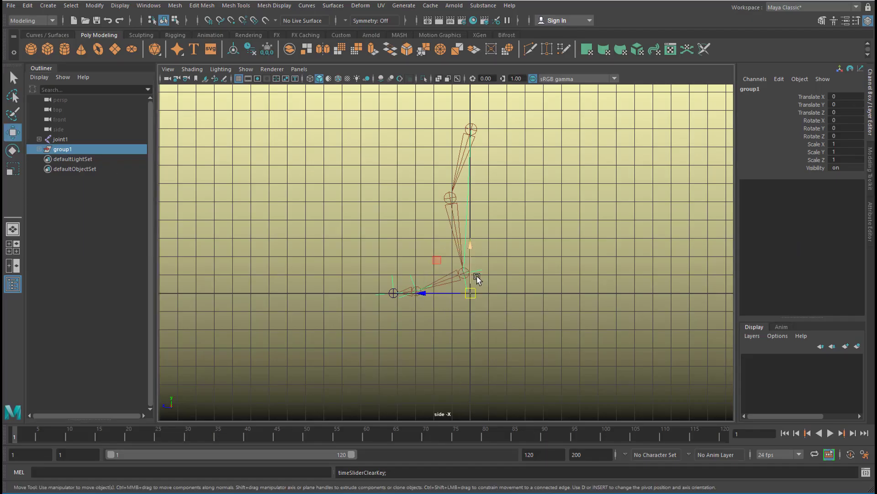
{"action": "left_click_drag", "start_coordinate": [473, 293], "coordinate": [222, 159]}
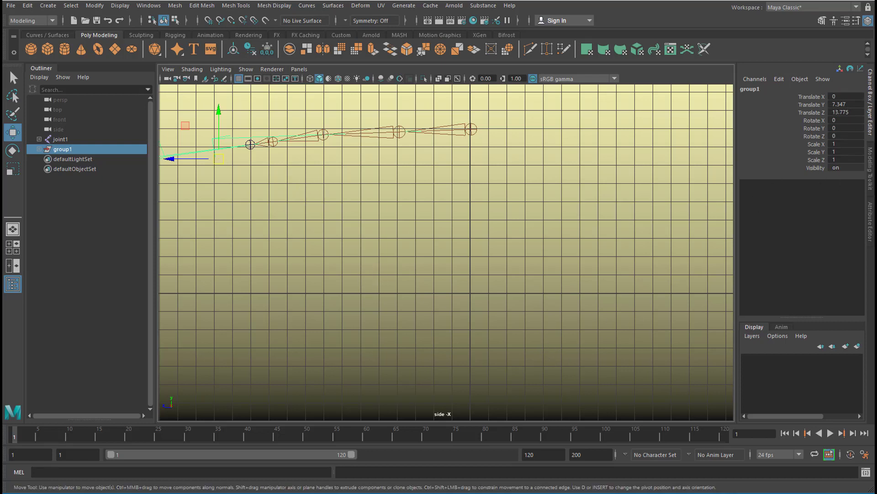
{"action": "left_click_drag", "start_coordinate": [860, 107], "coordinate": [857, 111], "text": "ctrl"}
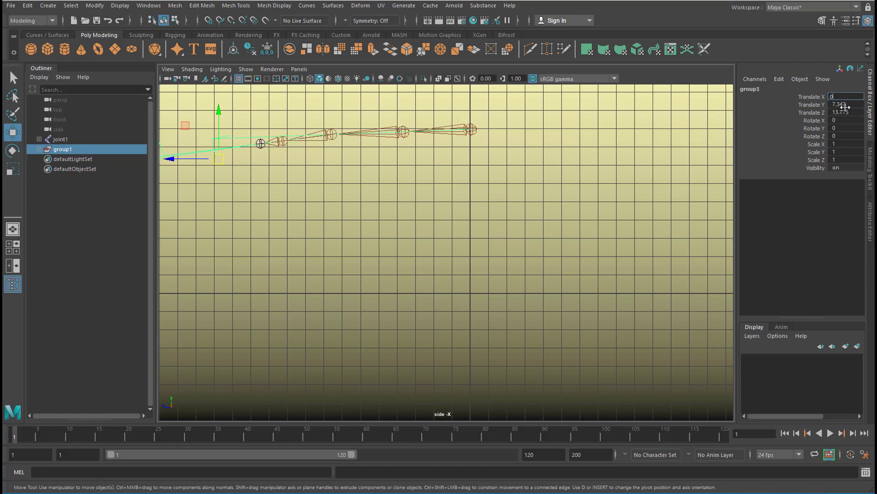
{"action": "left_click", "coordinate": [854, 105]}
{"action": "left_click", "coordinate": [853, 112]}
{"action": "type", "text": "0"}
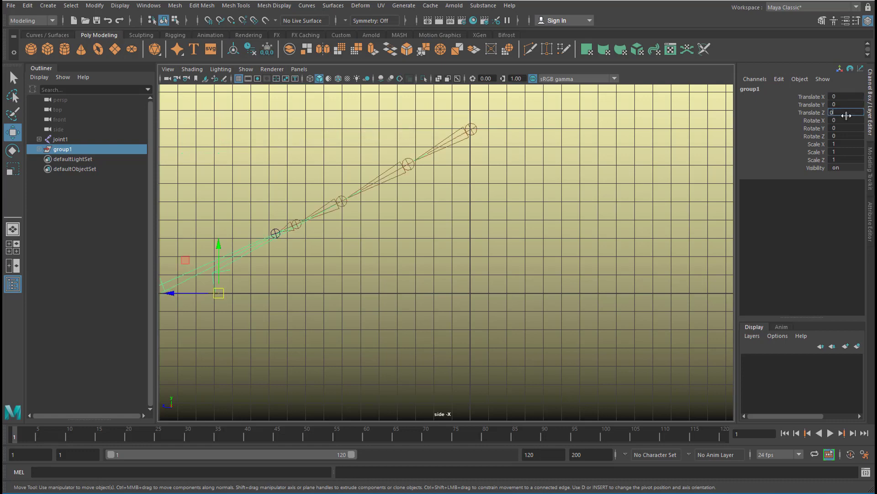
{"action": "key", "text": "Return"}
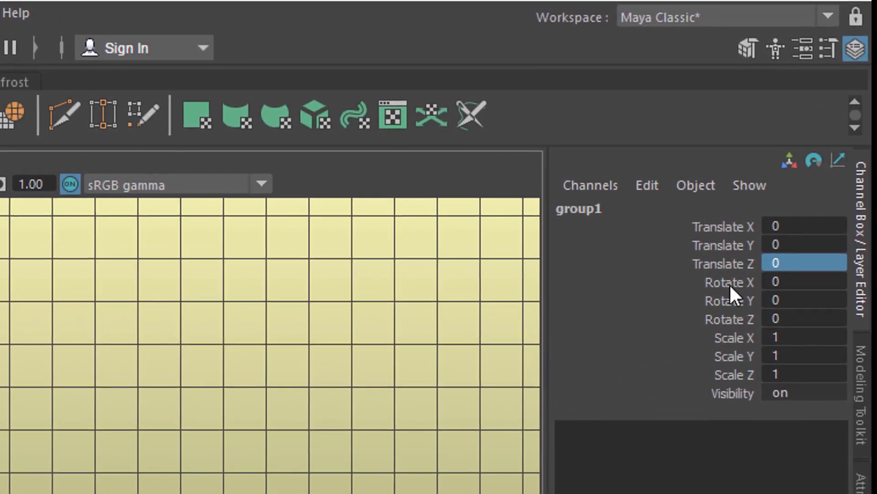
Step: Lock and hide all Rotate and Scale channels of group1, keeping only Translate and Visibility available
{"action": "left_click", "coordinate": [728, 286]}
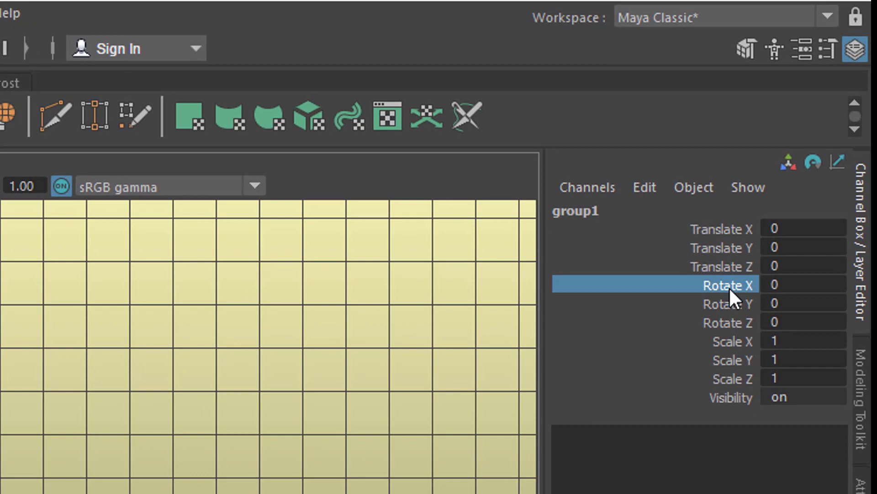
{"action": "left_click", "coordinate": [743, 379], "text": "shift"}
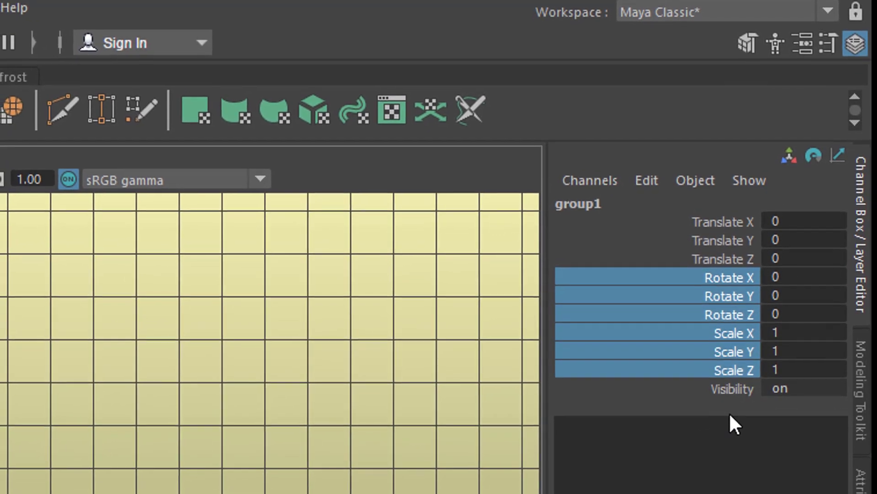
{"action": "right_click", "coordinate": [670, 268]}
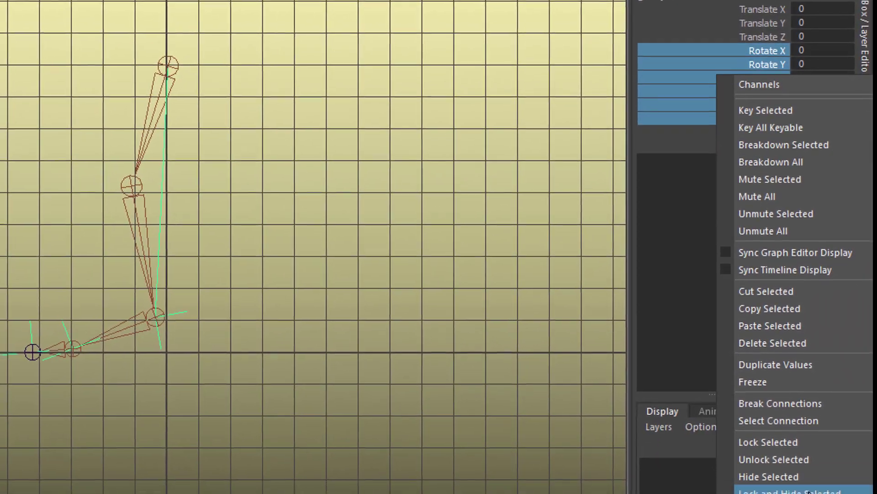
{"action": "left_click", "coordinate": [849, 474]}
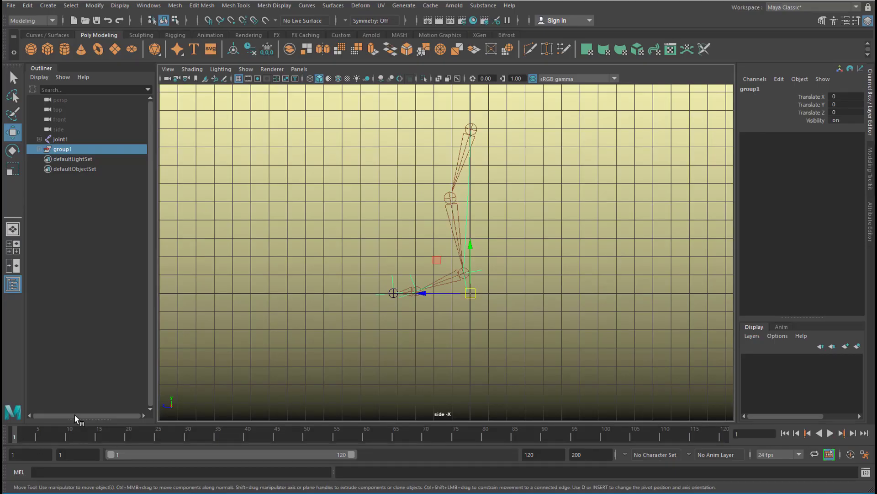
Step: Set a key on group1 in its rest position at frame 1 and go to frame 50
{"action": "key", "text": "s"}
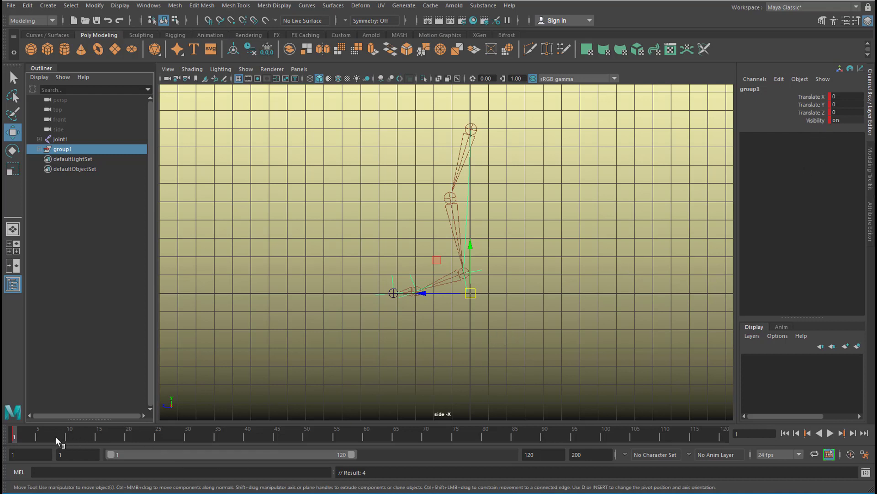
{"action": "key", "text": "alt+v"}
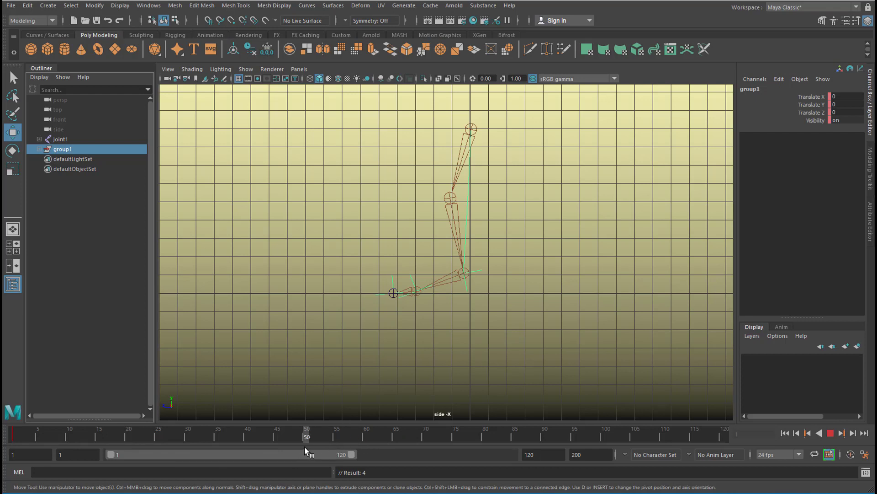
{"action": "key", "text": "alt+v"}
Step: Move group1 forward and up to about Translate Y 0.864 and Z 3.592, key it at frame 50, and preview the animation
{"action": "left_click_drag", "start_coordinate": [470, 295], "coordinate": [406, 280]}
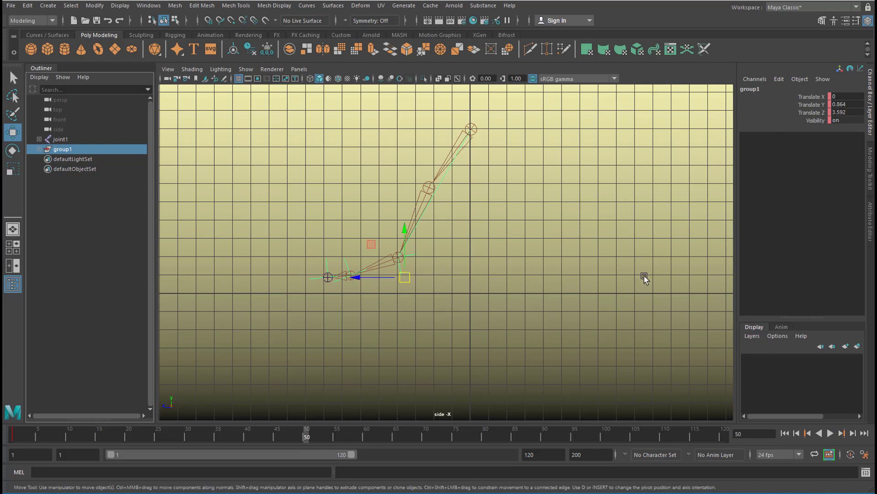
{"action": "key", "text": "s"}
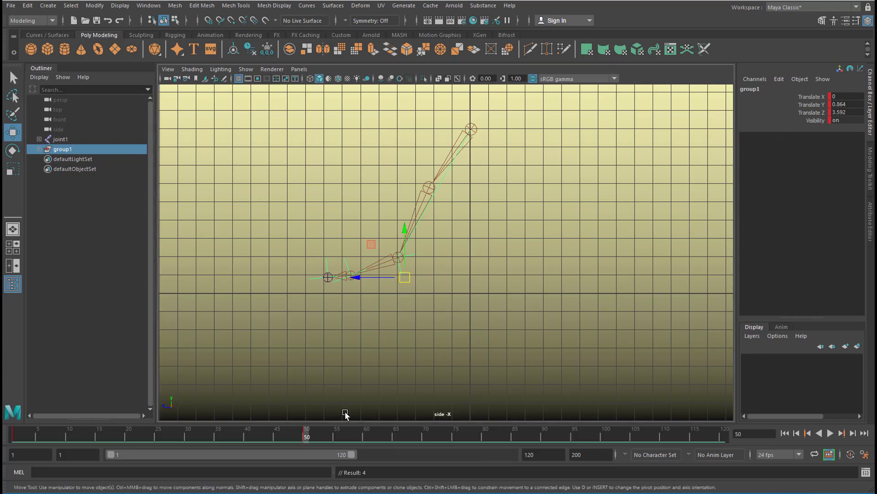
{"action": "key", "text": "alt+v"}
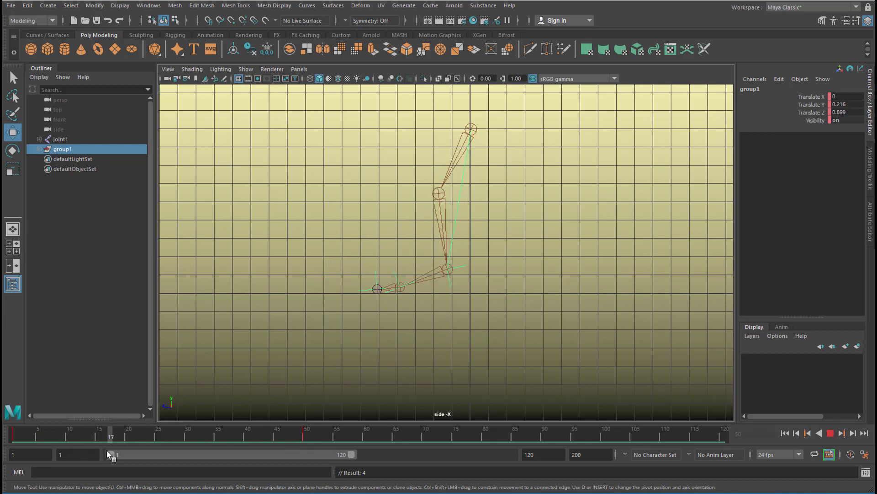